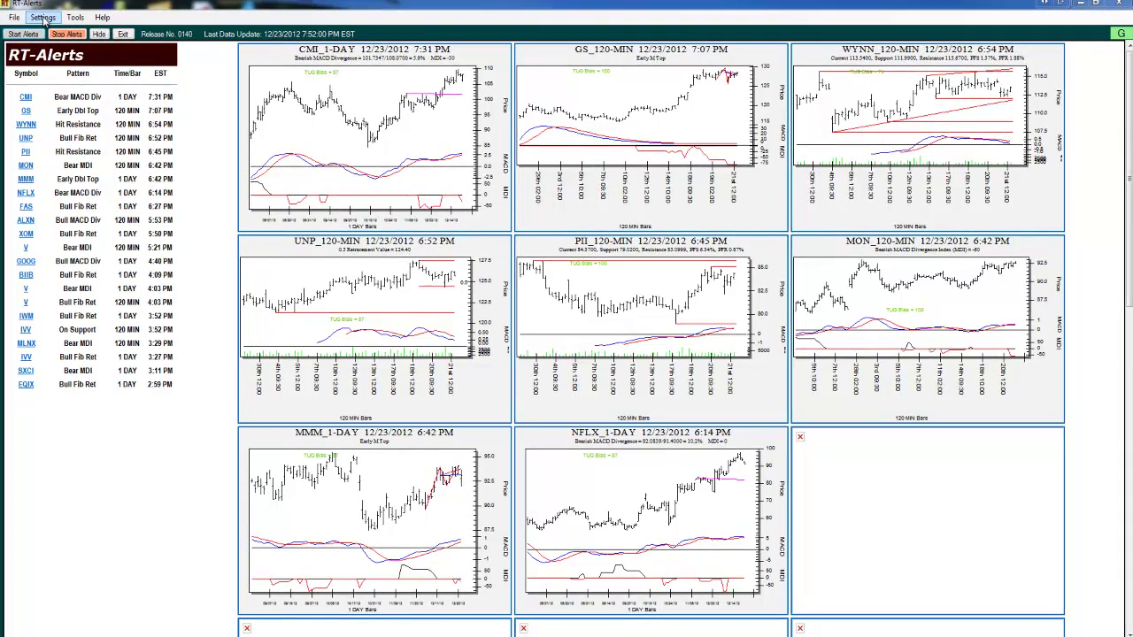
- Open the scanner Settings, view each tab from Time Per Bar to Email, and return to Chart Patterns
{"action": "left_click", "coordinate": [42, 18]}
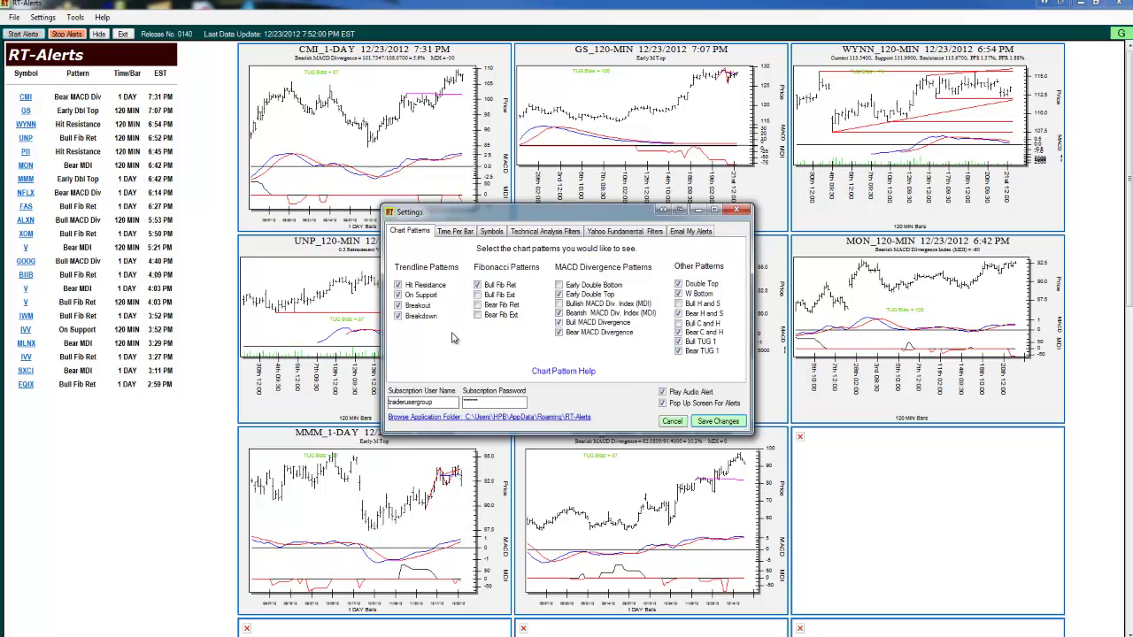
{"action": "left_click", "coordinate": [455, 233]}
{"action": "left_click", "coordinate": [495, 232]}
{"action": "left_click", "coordinate": [529, 232]}
{"action": "left_click", "coordinate": [611, 232]}
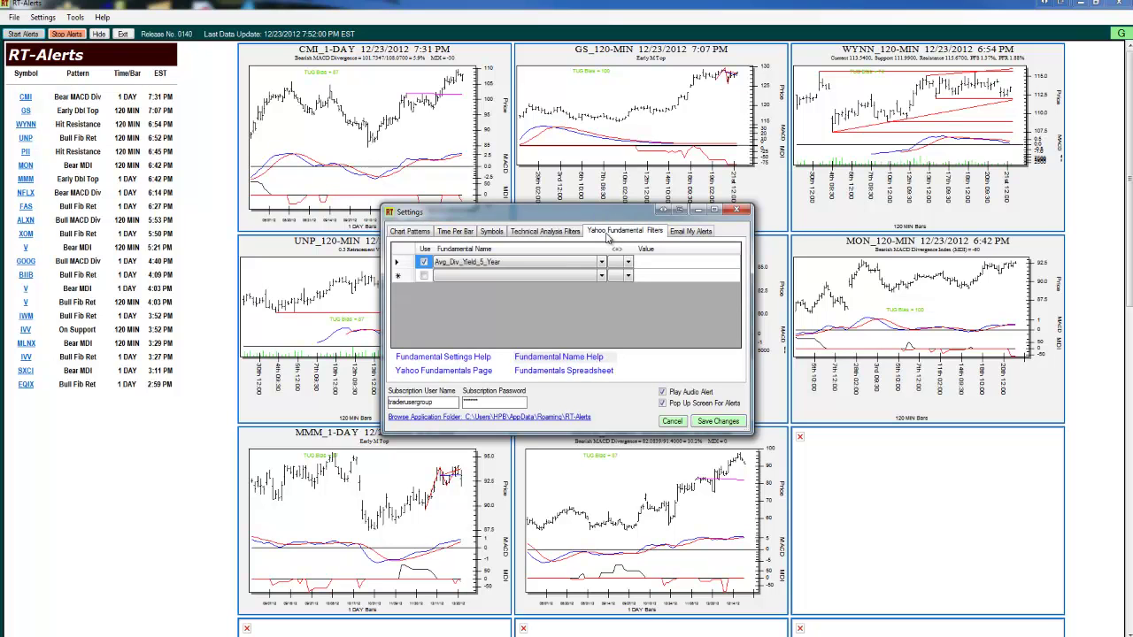
{"action": "left_click", "coordinate": [681, 232]}
{"action": "left_click", "coordinate": [410, 232]}
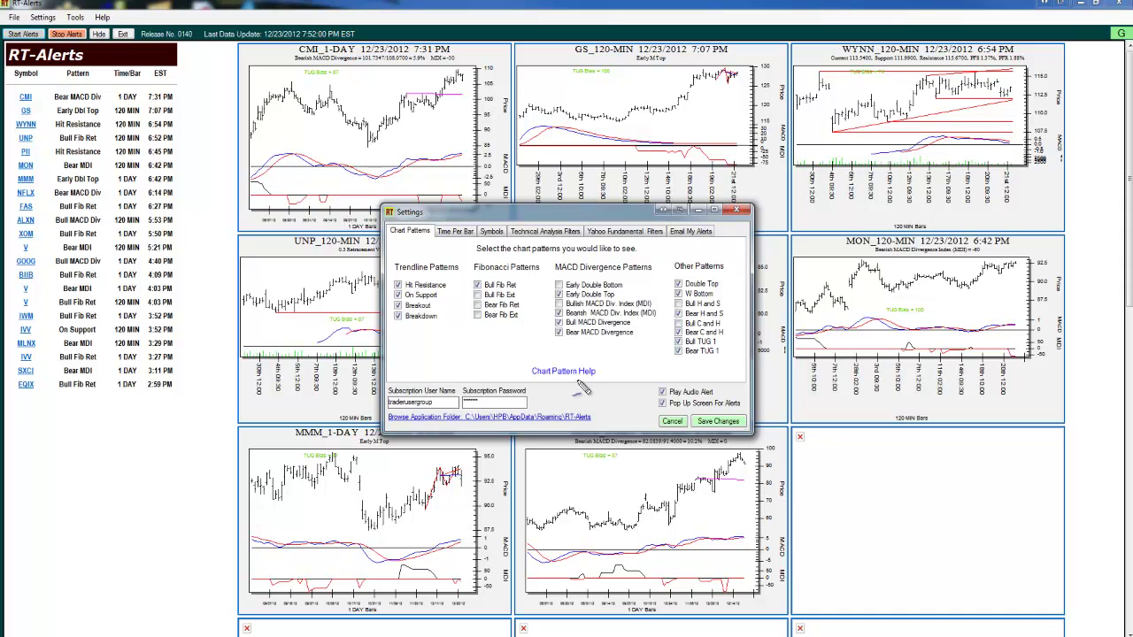
{"action": "mouse_move", "coordinate": [414, 223]}
{"action": "left_mouse_down"}
{"action": "mouse_move", "coordinate": [393, 228]}
{"action": "mouse_move", "coordinate": [423, 239]}
{"action": "mouse_move", "coordinate": [427, 219]}
{"action": "left_mouse_up"}
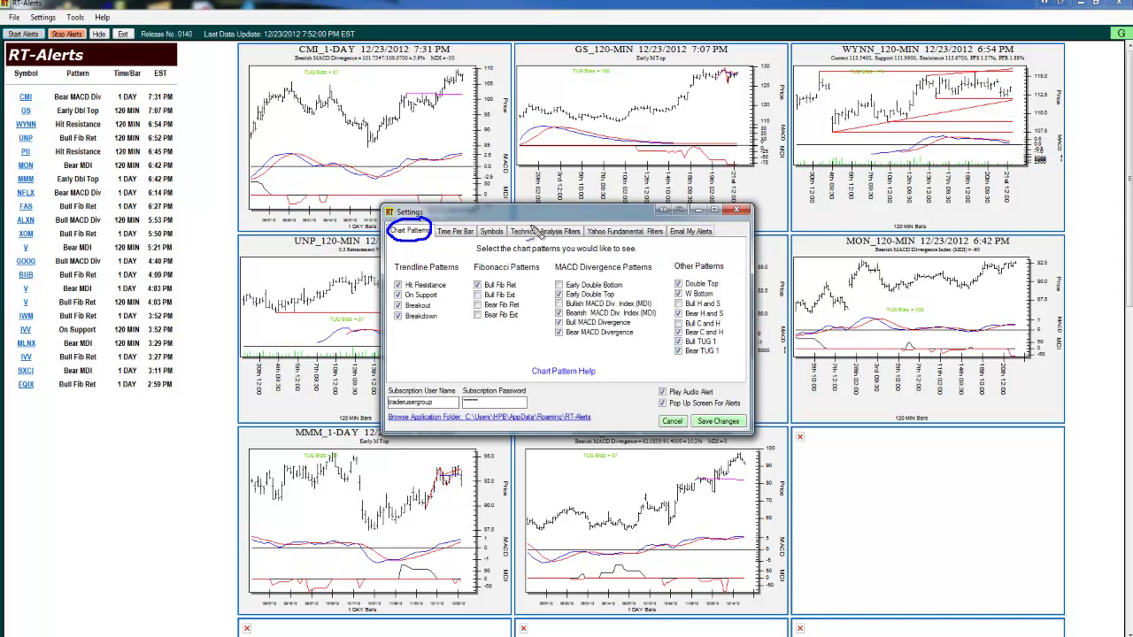
{"action": "mouse_move", "coordinate": [509, 241]}
{"action": "left_mouse_down"}
{"action": "mouse_move", "coordinate": [586, 232]}
{"action": "mouse_move", "coordinate": [553, 221]}
{"action": "left_mouse_up"}
{"action": "mouse_move", "coordinate": [660, 223]}
{"action": "left_mouse_down"}
{"action": "mouse_move", "coordinate": [604, 221]}
{"action": "mouse_move", "coordinate": [632, 257]}
{"action": "mouse_move", "coordinate": [663, 237]}
{"action": "mouse_move", "coordinate": [648, 219]}
{"action": "left_mouse_up"}
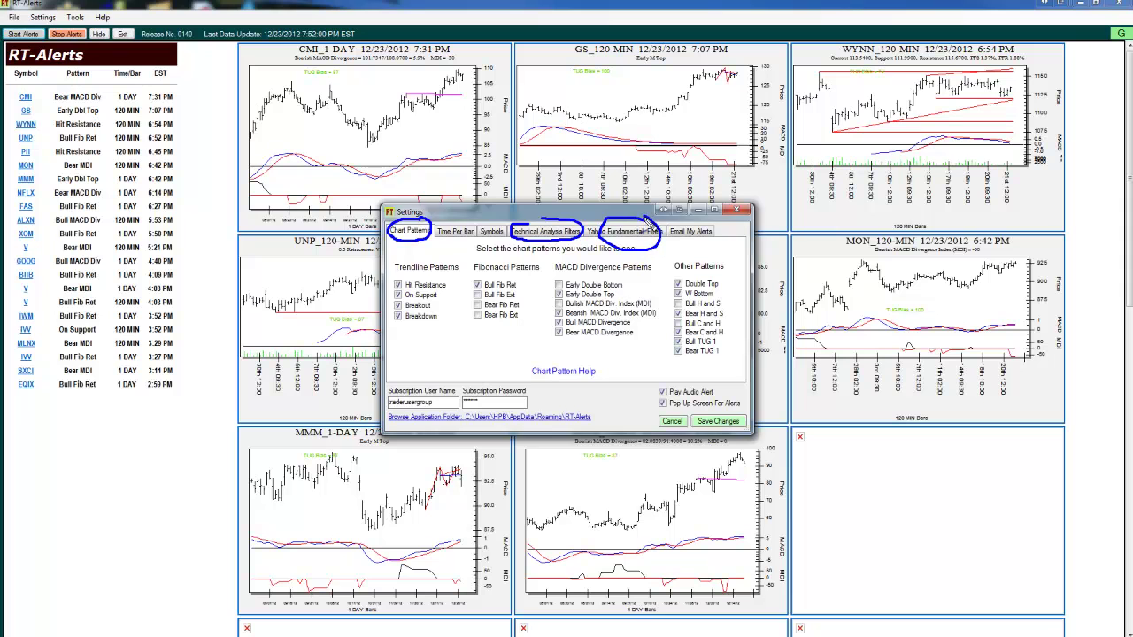
{"action": "key", "text": "Escape"}
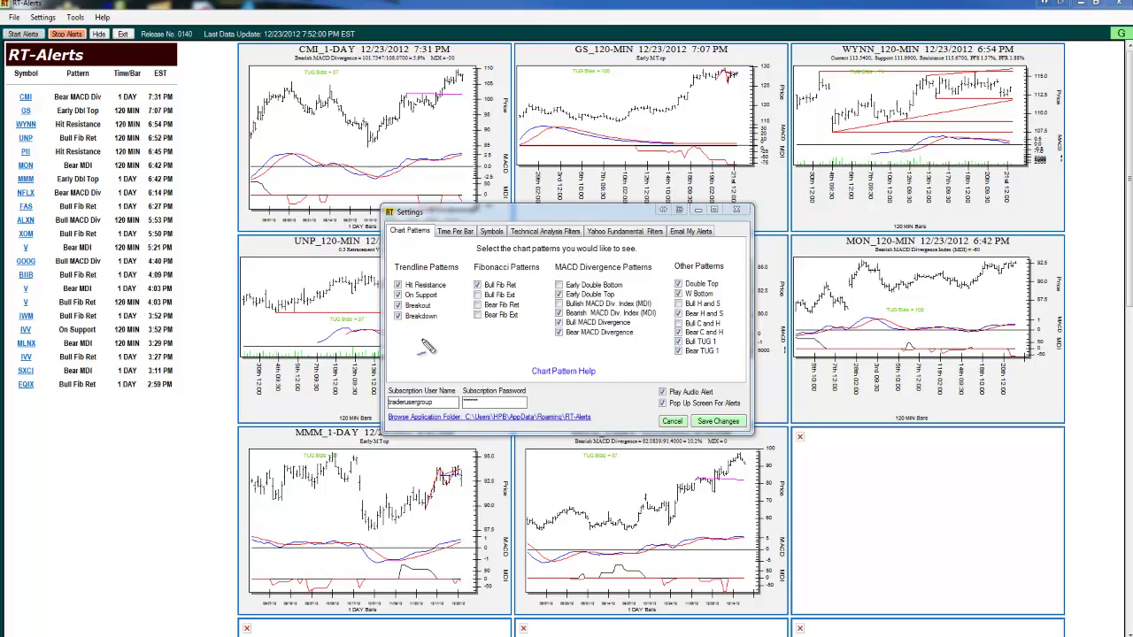
{"action": "left_click_drag", "start_coordinate": [475, 303], "coordinate": [492, 294]}
{"action": "left_click_drag", "start_coordinate": [420, 220], "coordinate": [401, 251]}
{"action": "mouse_move", "coordinate": [177, 197]}
{"action": "left_mouse_down"}
{"action": "mouse_move", "coordinate": [236, 123]}
{"action": "mouse_move", "coordinate": [212, 106]}
{"action": "left_mouse_up"}
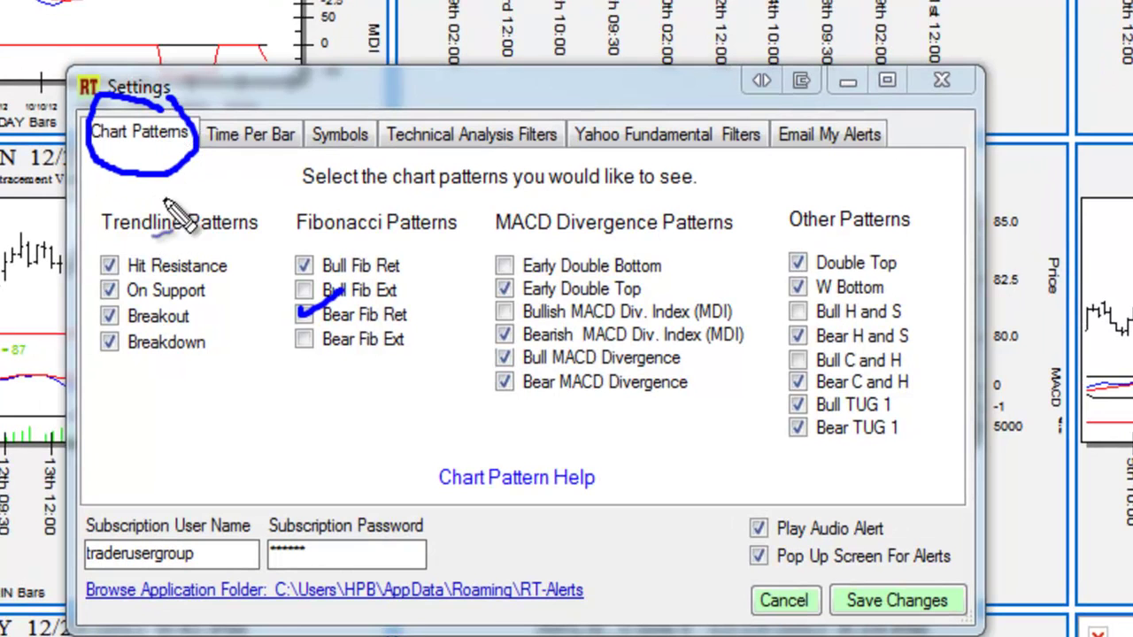
{"action": "left_click_drag", "start_coordinate": [168, 205], "coordinate": [213, 205]}
{"action": "left_click_drag", "start_coordinate": [337, 209], "coordinate": [385, 210]}
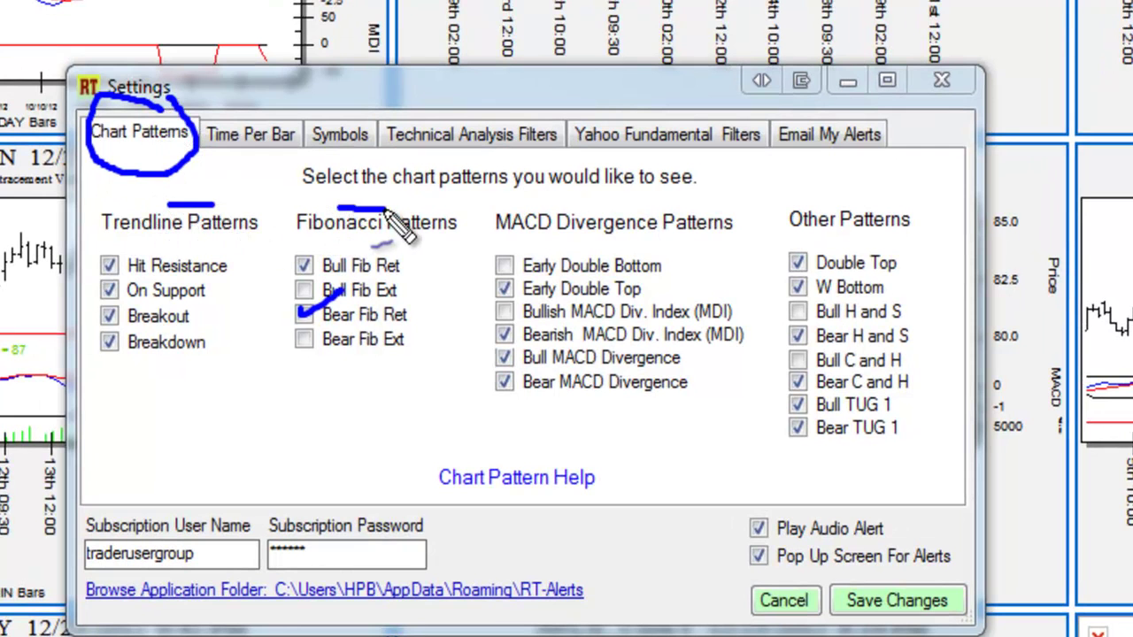
{"action": "left_click_drag", "start_coordinate": [545, 203], "coordinate": [605, 202]}
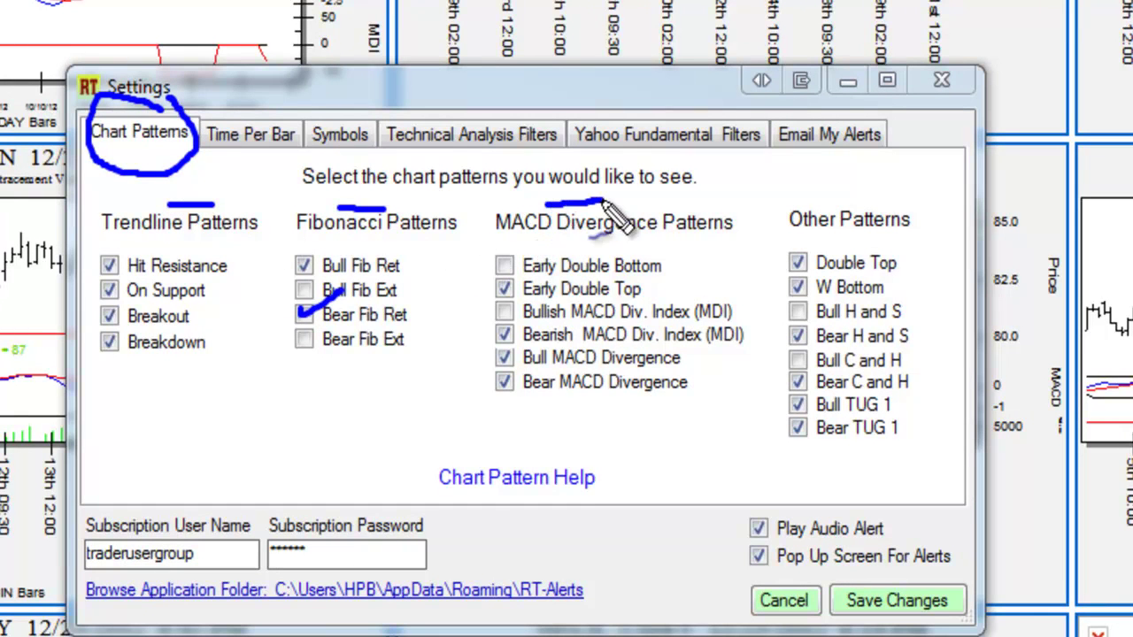
{"action": "left_click_drag", "start_coordinate": [820, 205], "coordinate": [858, 206]}
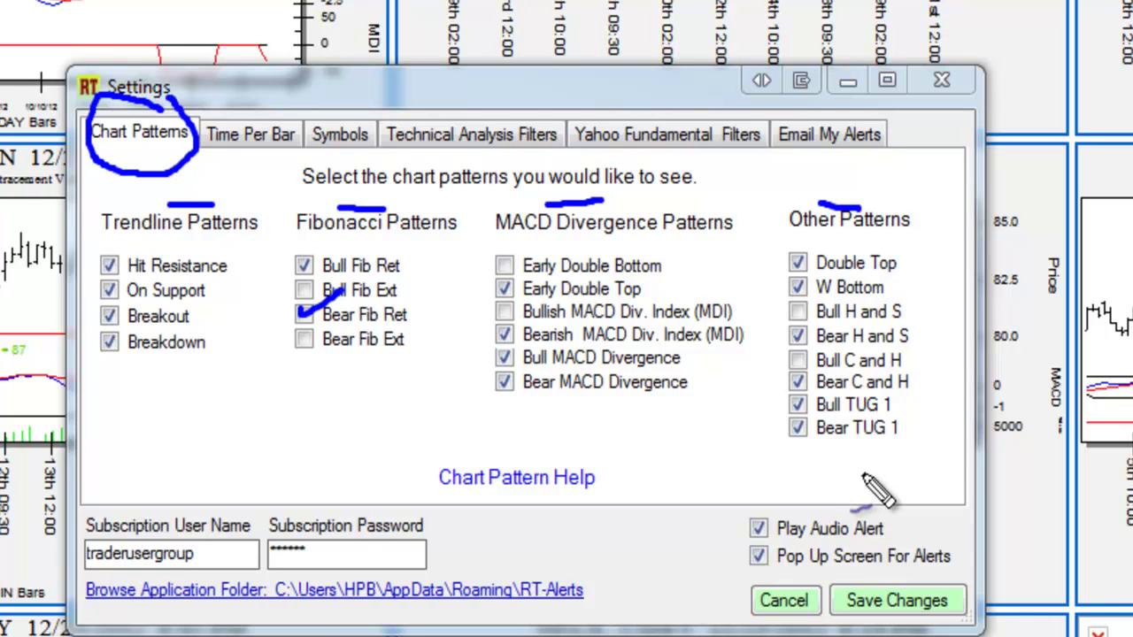
{"action": "key", "text": "Escape"}
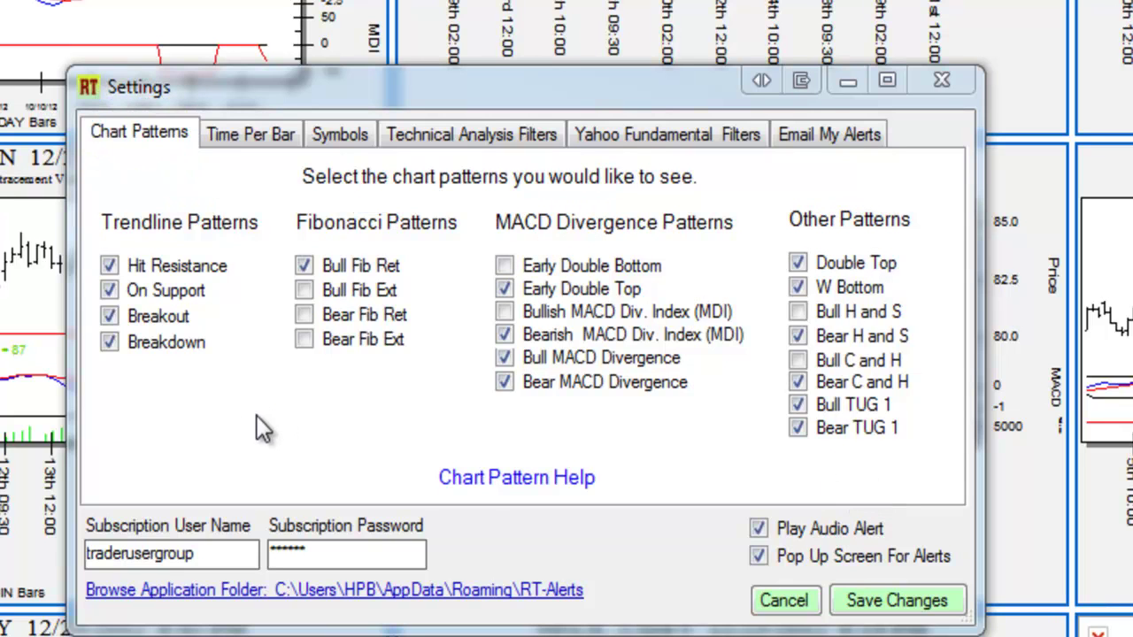
{"action": "left_click", "coordinate": [109, 266]}
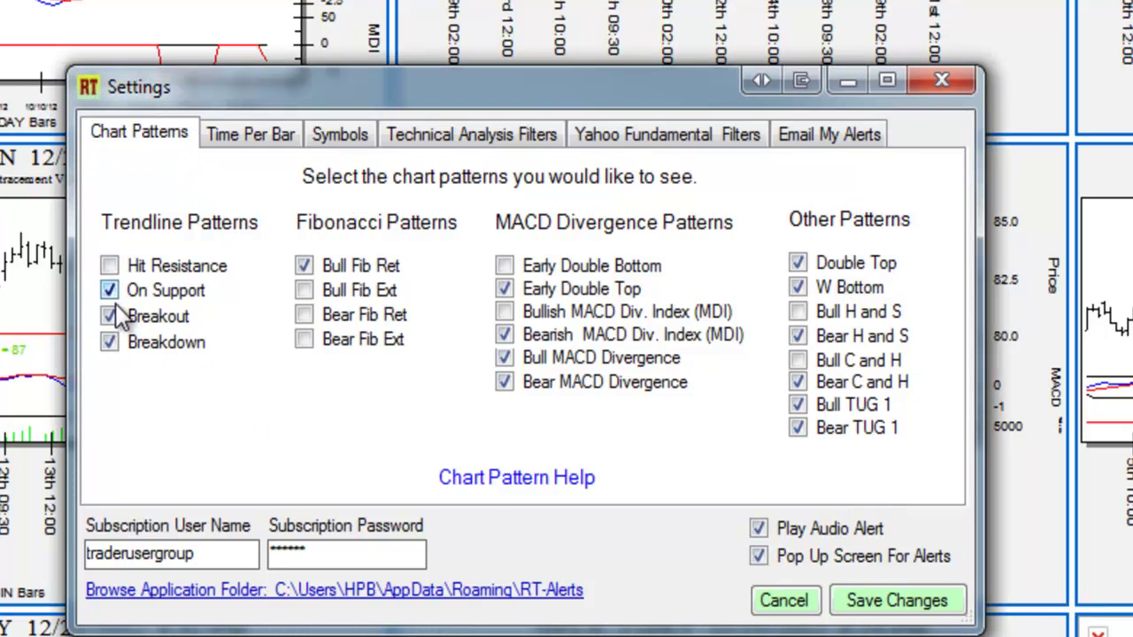
{"action": "left_click", "coordinate": [109, 316]}
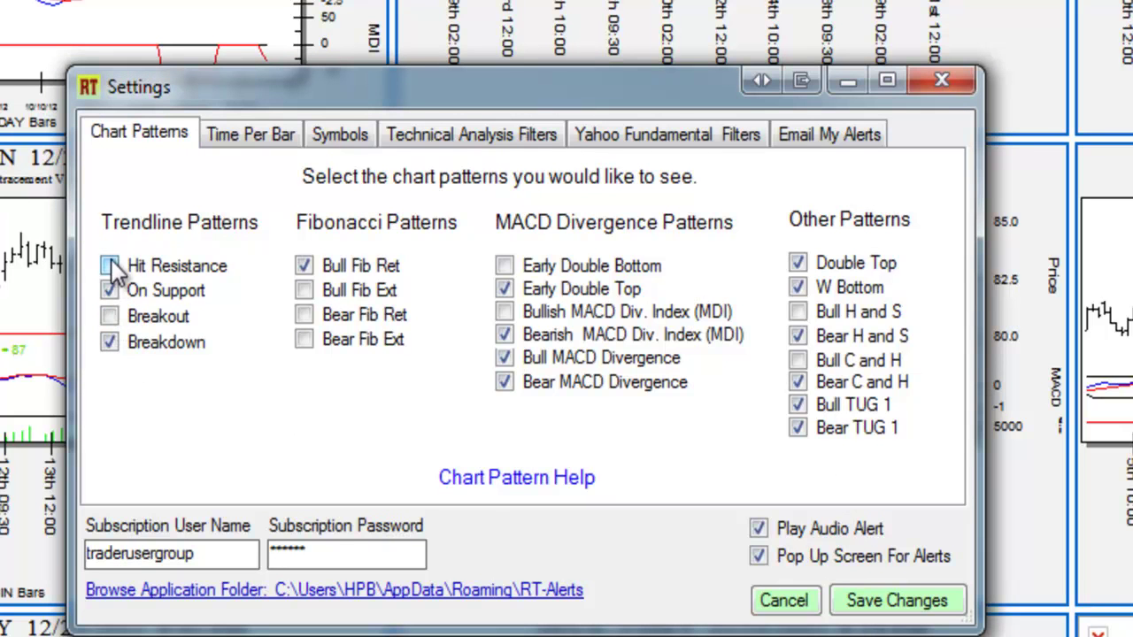
{"action": "left_click", "coordinate": [109, 266]}
{"action": "left_click", "coordinate": [109, 316]}
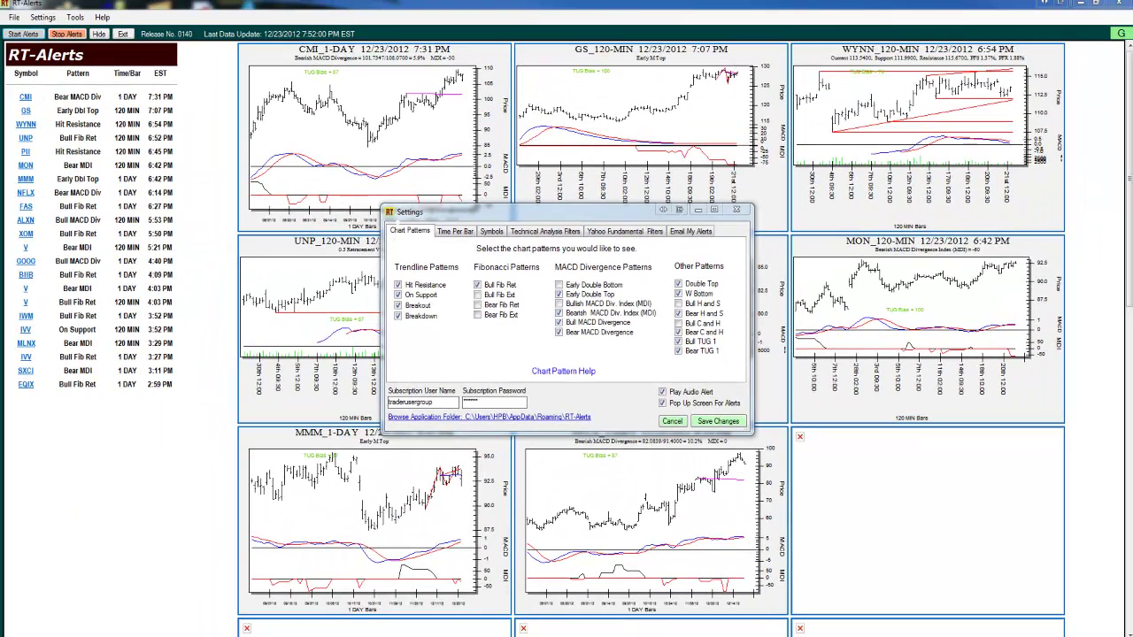
- Switch the Settings dialog to the Time Per Bar timeframe choices
{"action": "mouse_move", "coordinate": [391, 239]}
{"action": "left_mouse_down"}
{"action": "mouse_move", "coordinate": [391, 227]}
{"action": "mouse_move", "coordinate": [443, 230]}
{"action": "mouse_move", "coordinate": [428, 255]}
{"action": "mouse_move", "coordinate": [402, 257]}
{"action": "mouse_move", "coordinate": [382, 239]}
{"action": "mouse_move", "coordinate": [393, 230]}
{"action": "left_mouse_up"}
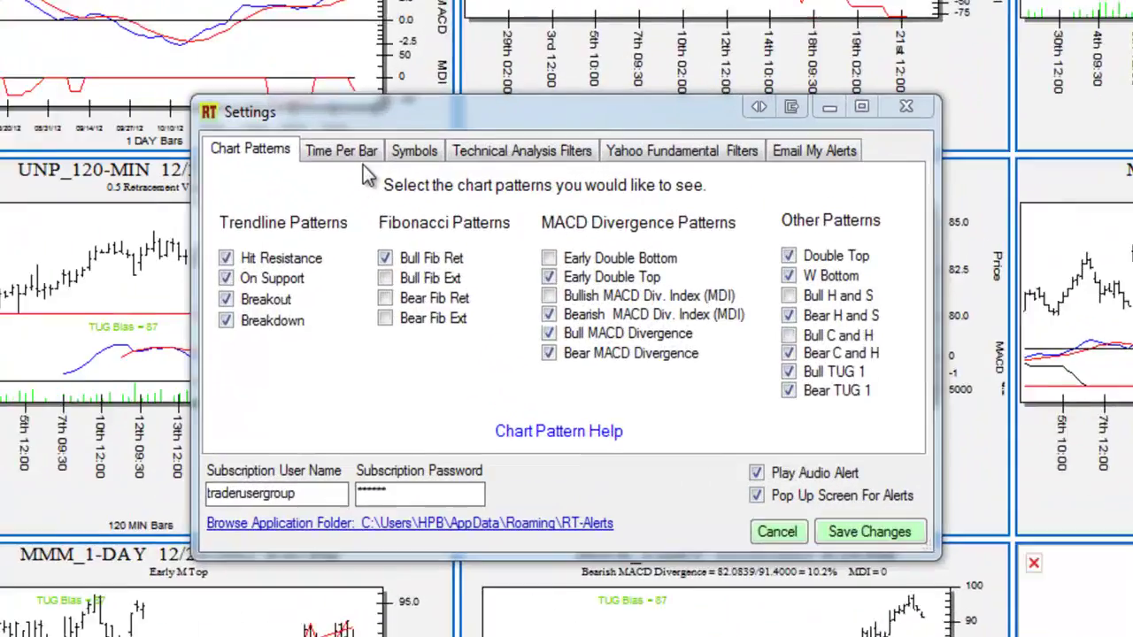
{"action": "left_click", "coordinate": [466, 232]}
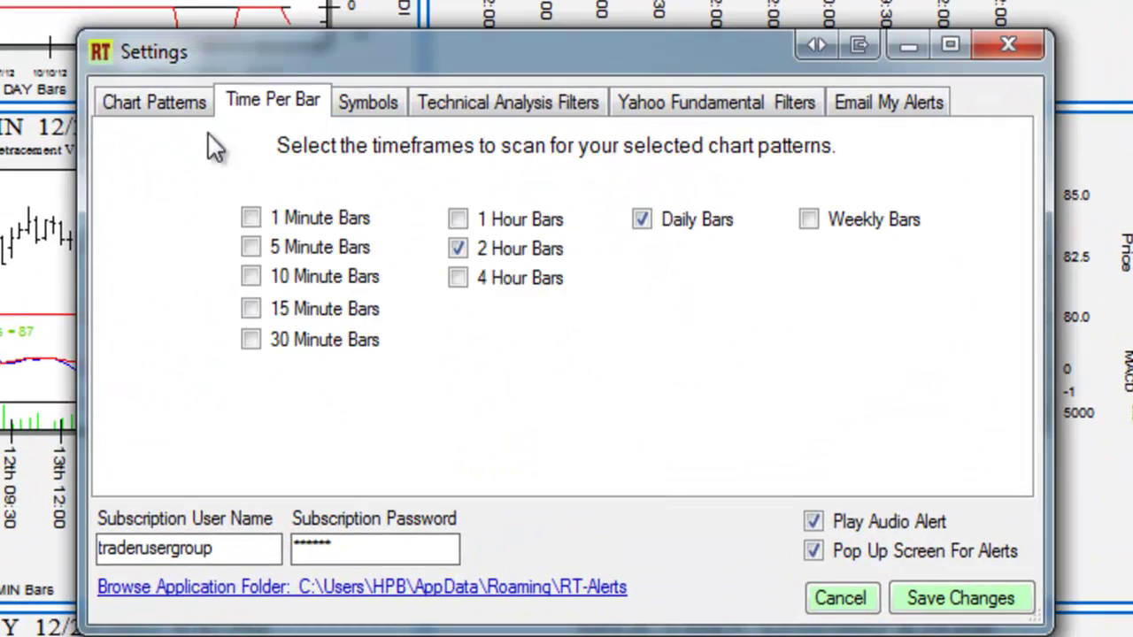
{"action": "left_click", "coordinate": [183, 101]}
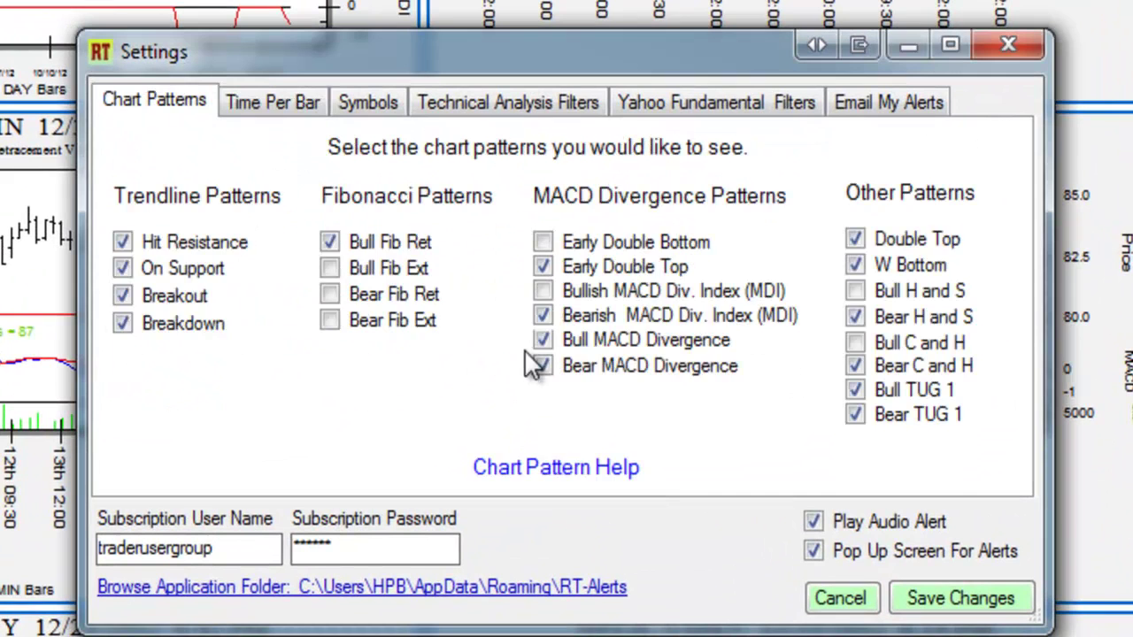
{"action": "left_click", "coordinate": [292, 104]}
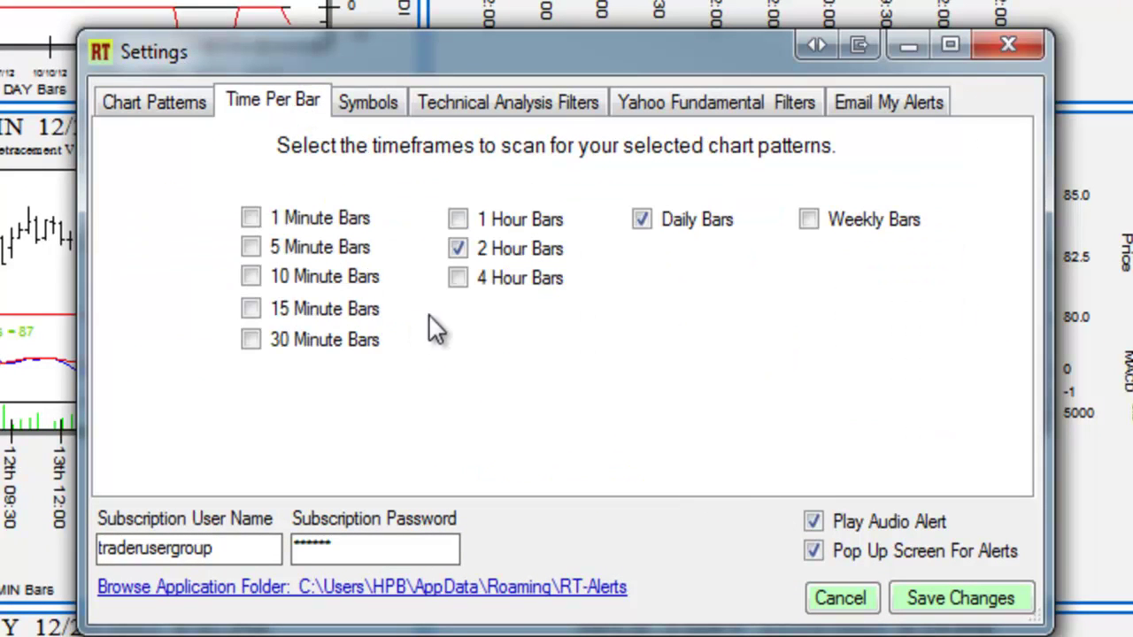
- Toggle the 1, 15 and 30 Minute Bars, leaving only 2 Hour and Daily Bars checked
{"action": "left_click", "coordinate": [252, 218]}
{"action": "left_click", "coordinate": [251, 341]}
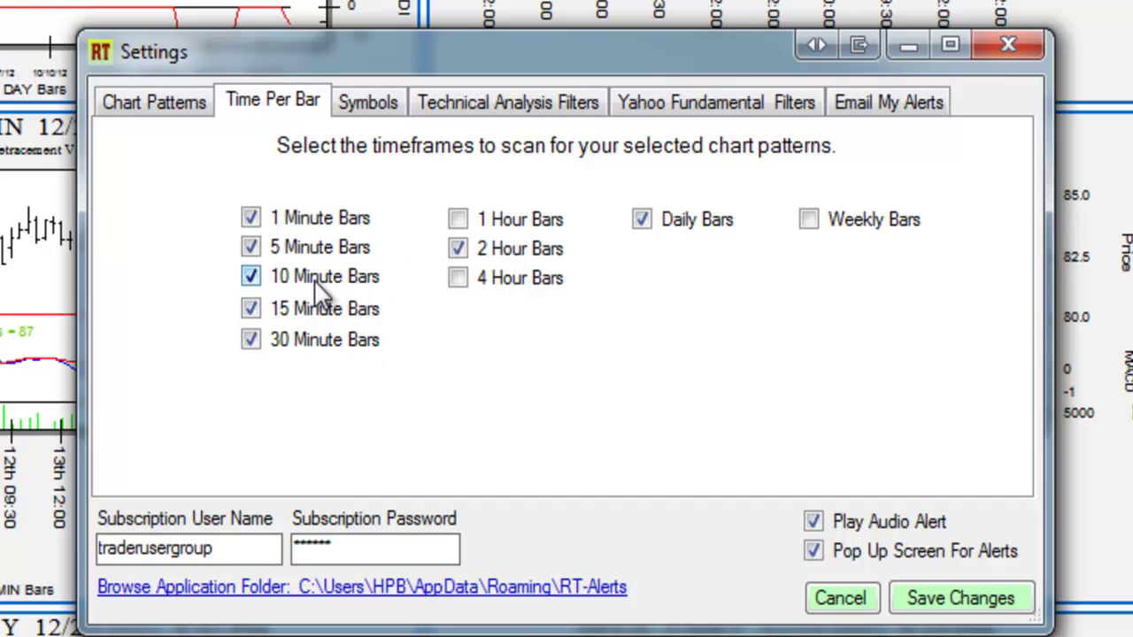
{"action": "left_click", "coordinate": [252, 219]}
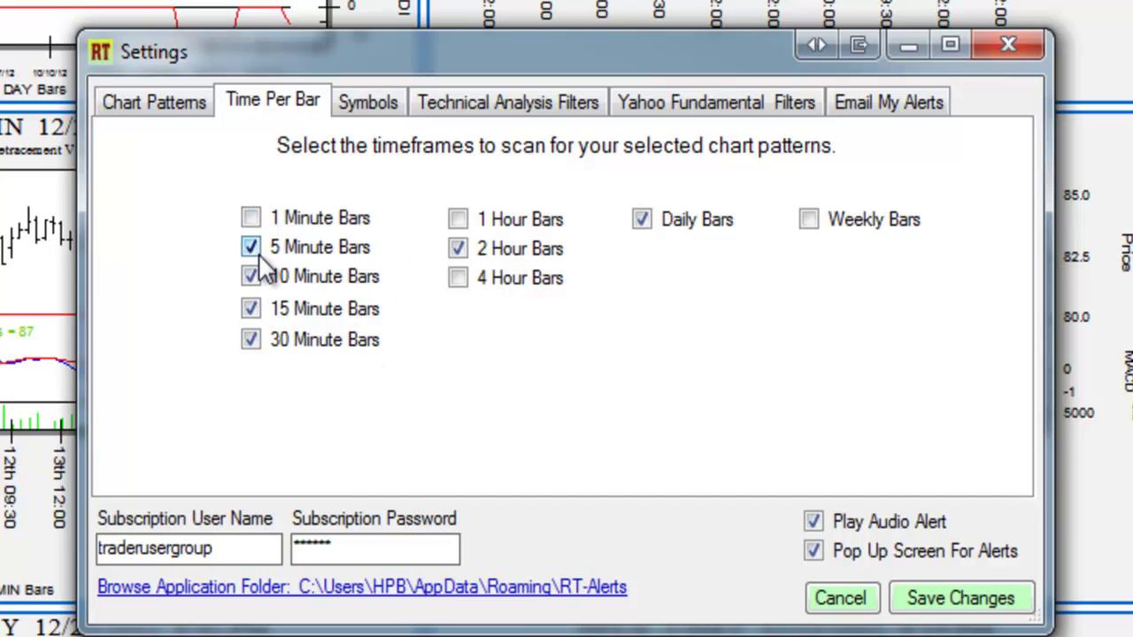
{"action": "left_click", "coordinate": [252, 341]}
{"action": "left_click", "coordinate": [252, 309]}
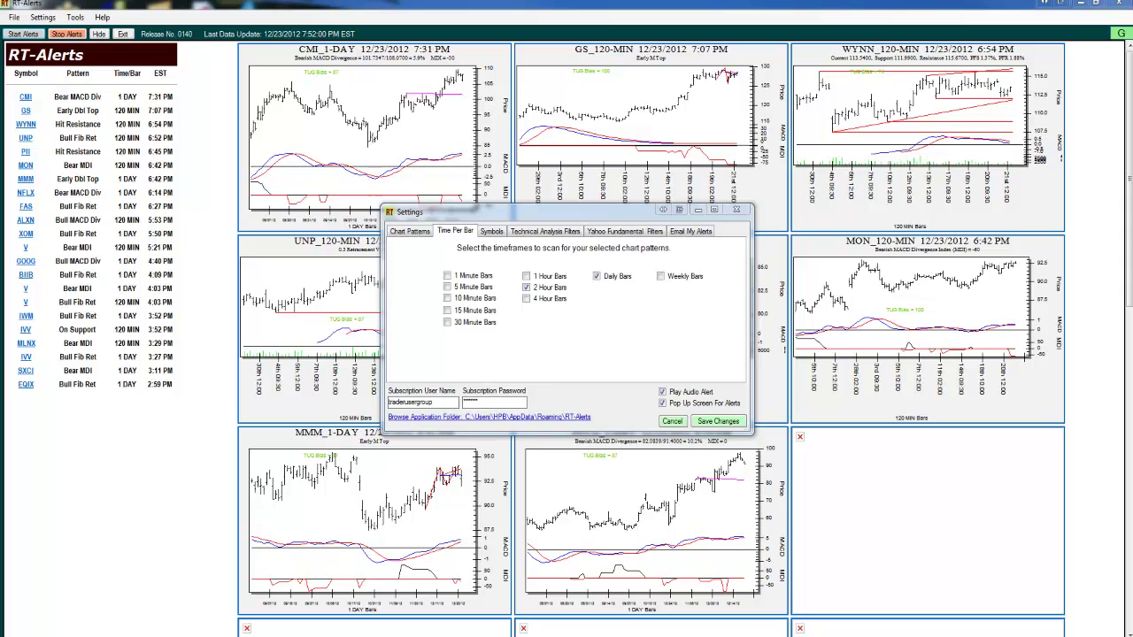
{"action": "left_click_drag", "start_coordinate": [643, 379], "coordinate": [745, 410]}
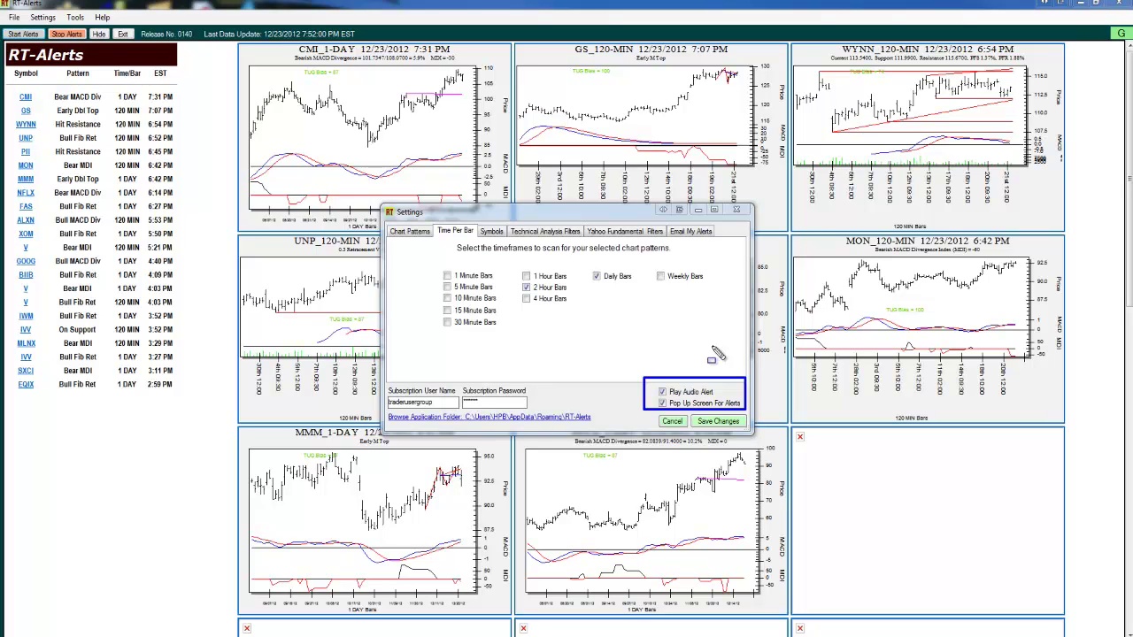
{"action": "key", "text": "Escape"}
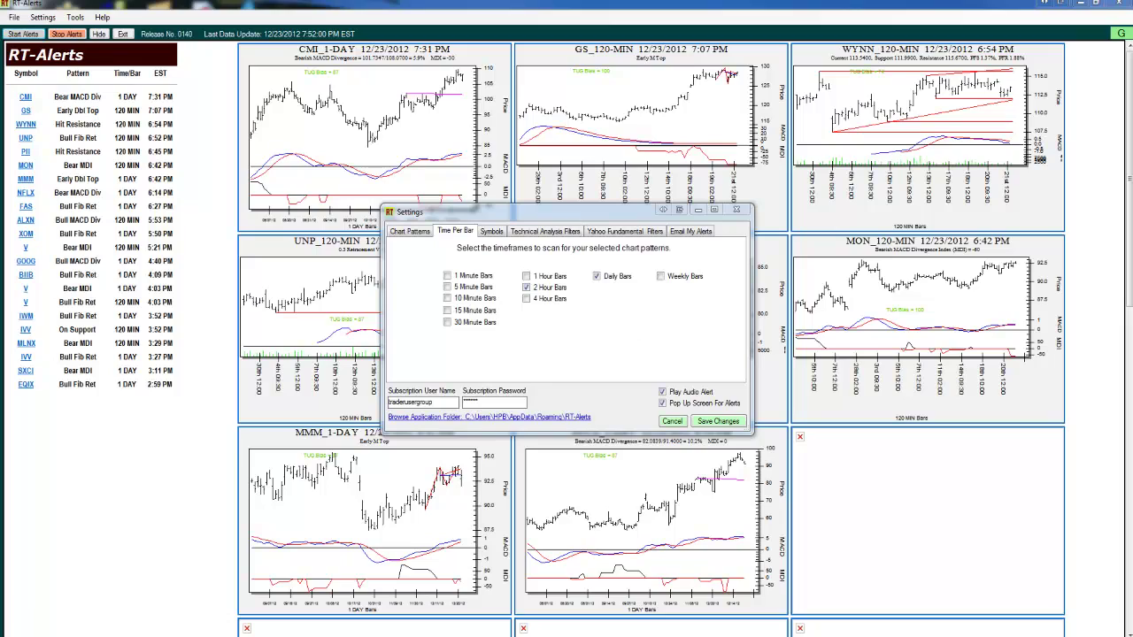
{"action": "left_click_drag", "start_coordinate": [511, 283], "coordinate": [520, 289]}
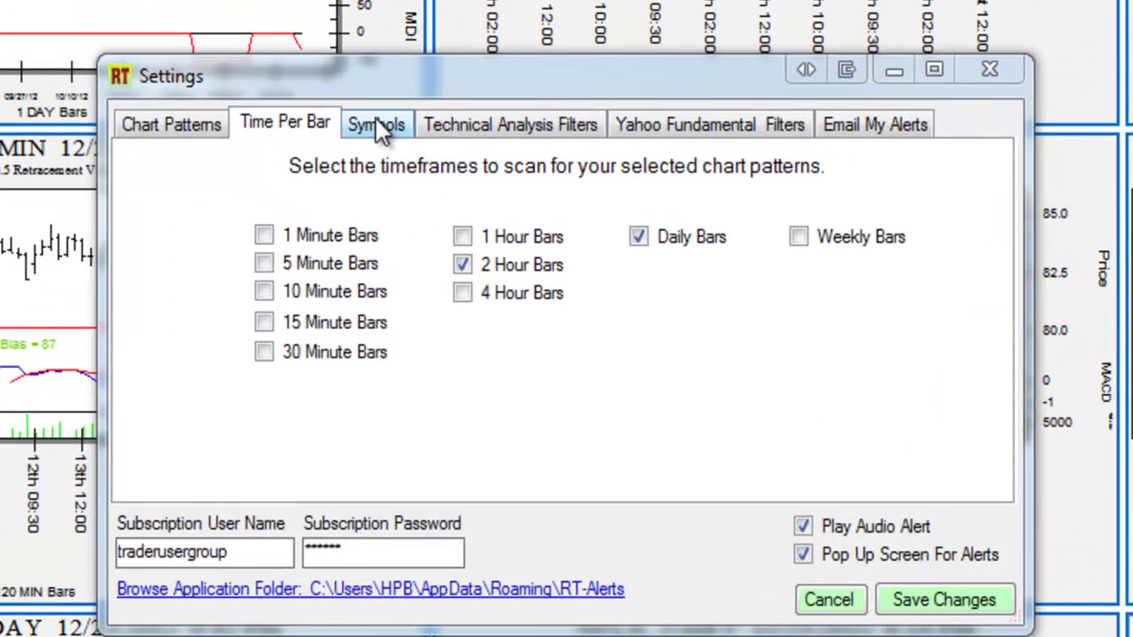
- Show the Symbols page: US Stocks, US Indexes and four E-mini futures checked, Forex off
{"action": "left_click", "coordinate": [376, 122]}
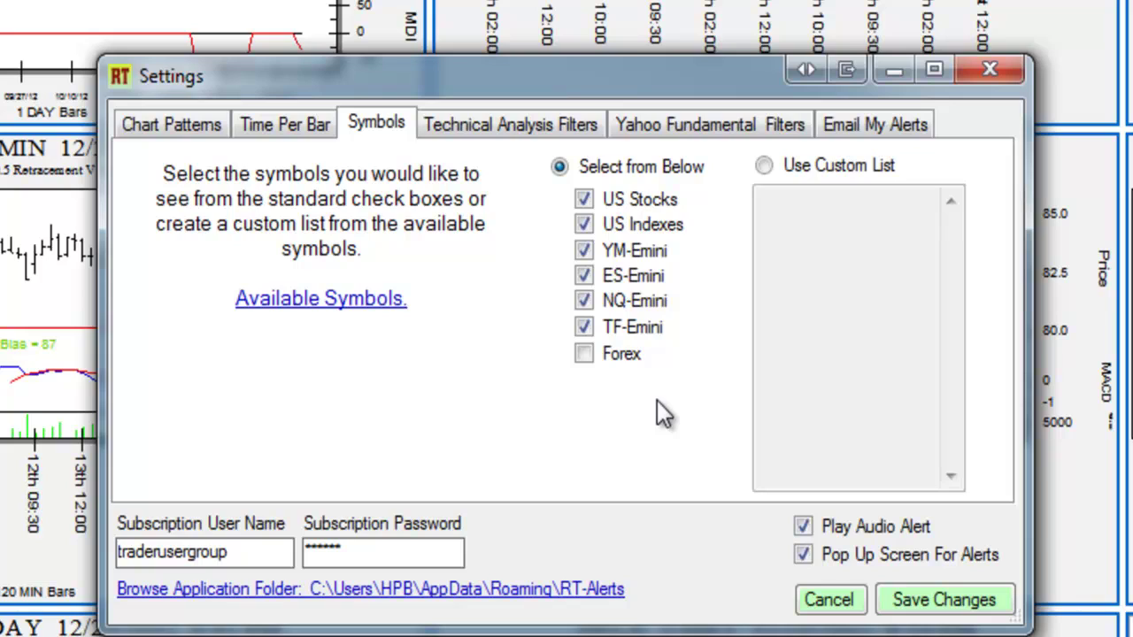
- Review the Technical Analysis Filters rule grid
{"action": "left_click", "coordinate": [548, 123]}
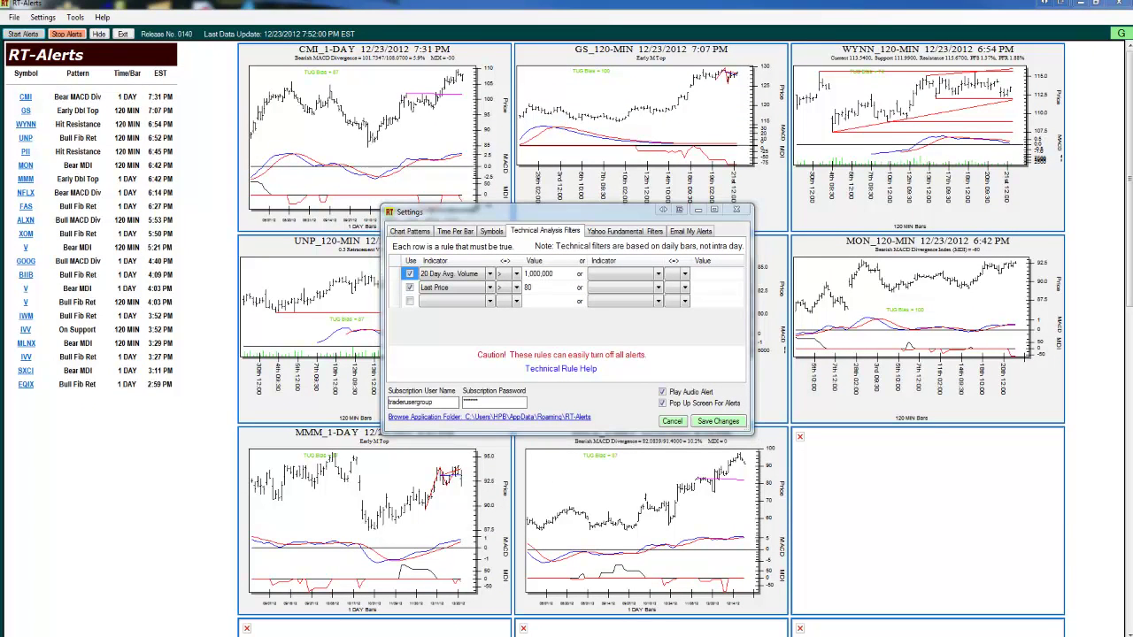
{"action": "mouse_move", "coordinate": [398, 259]}
{"action": "left_mouse_down"}
{"action": "mouse_move", "coordinate": [487, 277]}
{"action": "mouse_move", "coordinate": [577, 320]}
{"action": "left_mouse_up"}
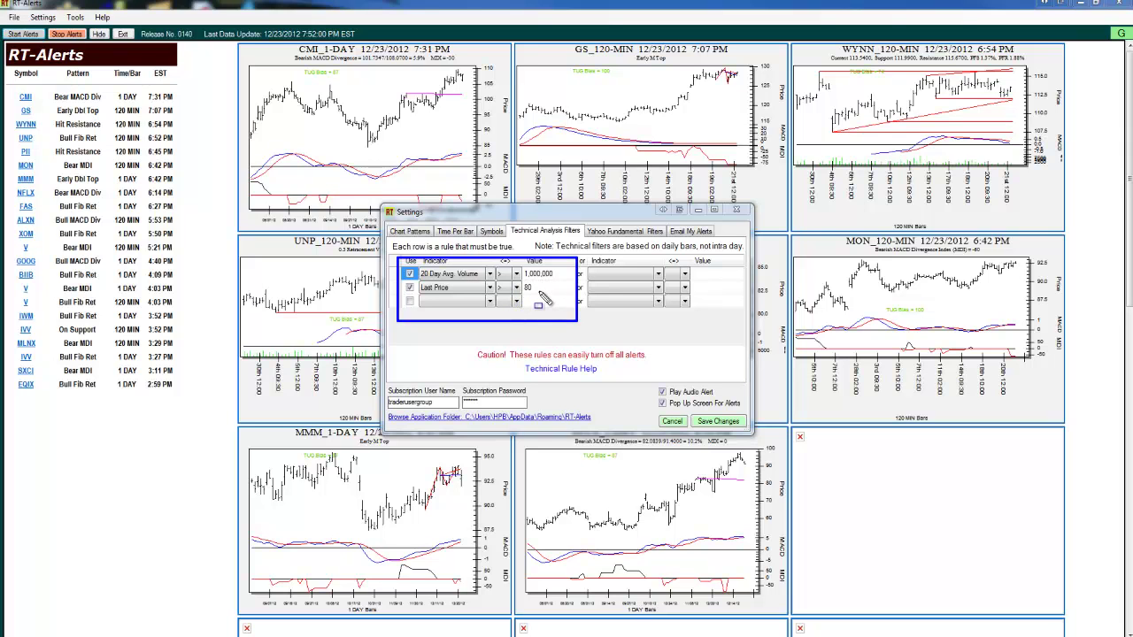
{"action": "key", "text": "Escape"}
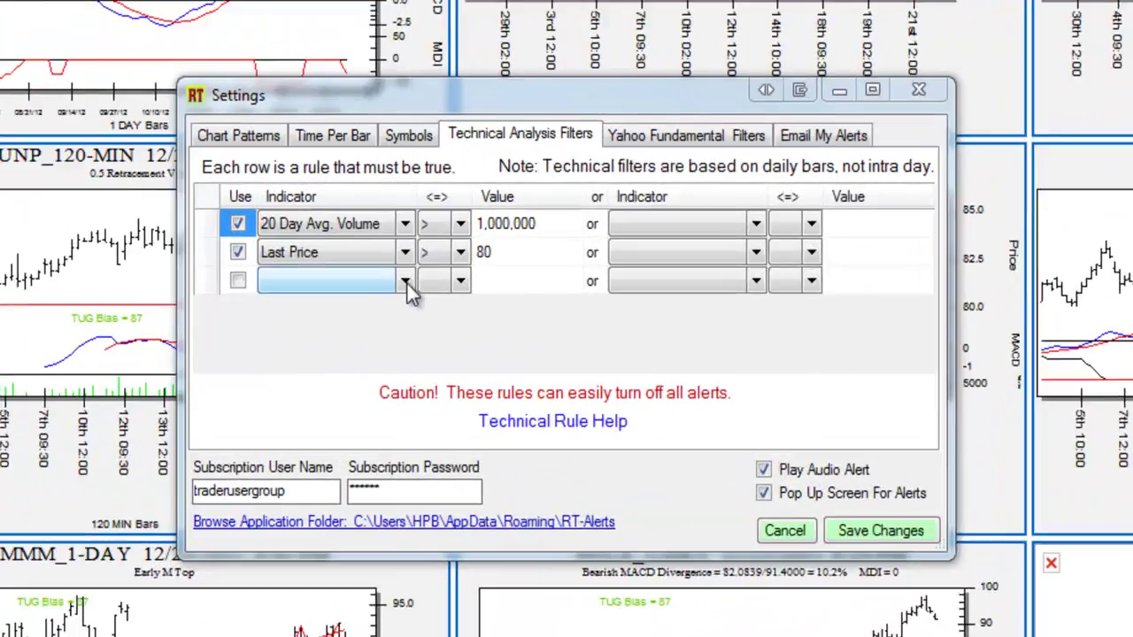
- Keep 20 Day Avg. Volume as the first indicator and view the Yahoo Fundamental Filters
{"action": "left_click", "coordinate": [404, 224]}
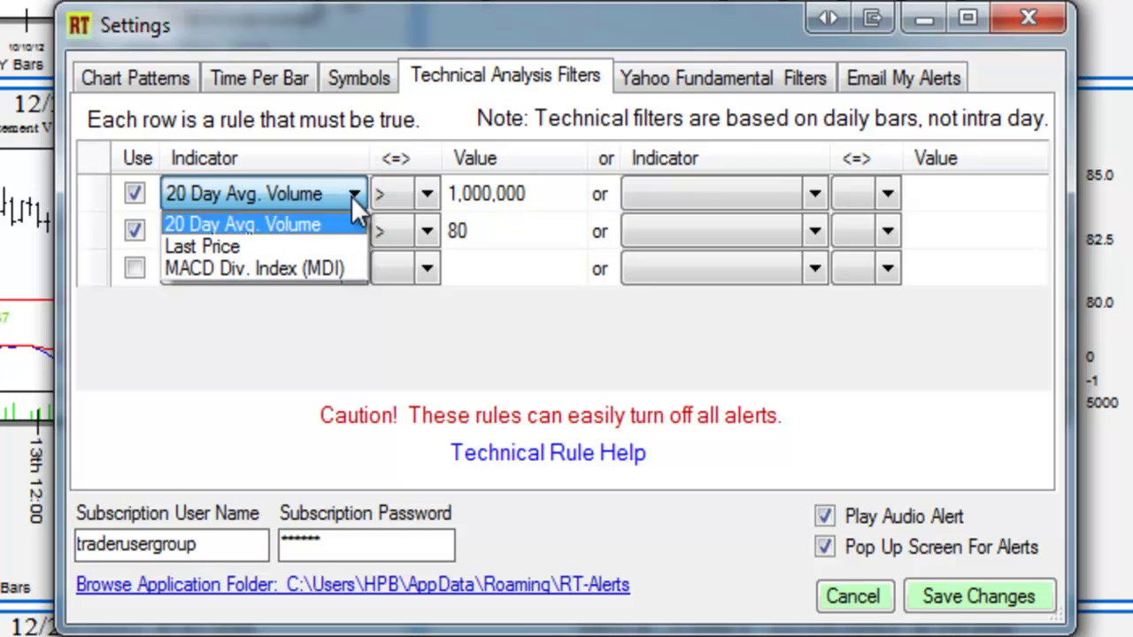
{"action": "left_click", "coordinate": [319, 338]}
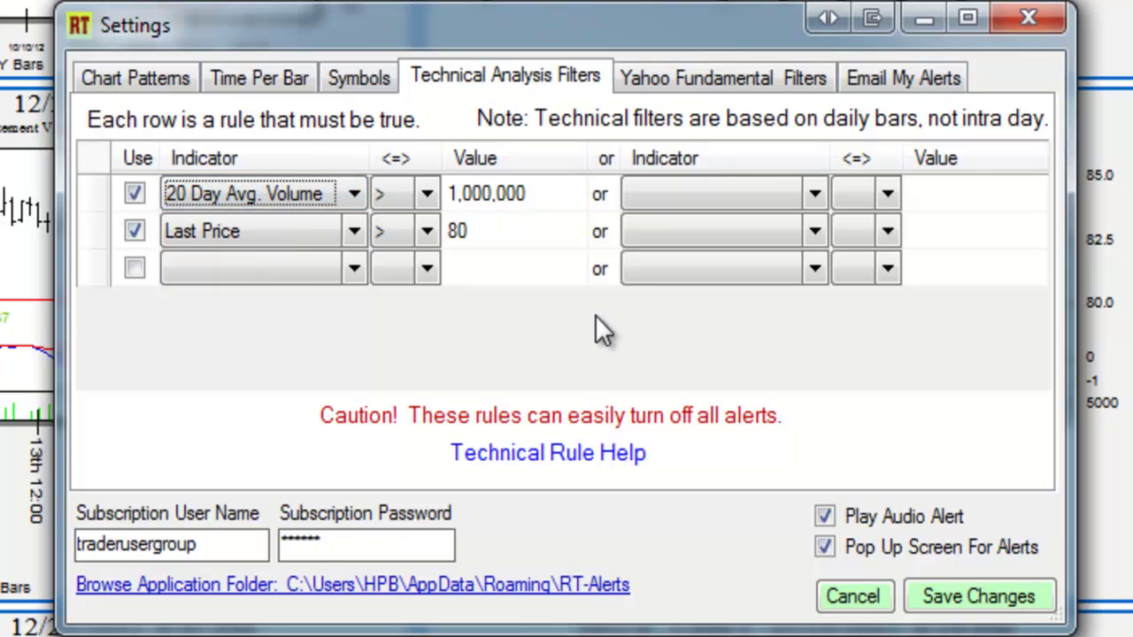
{"action": "left_click", "coordinate": [695, 75]}
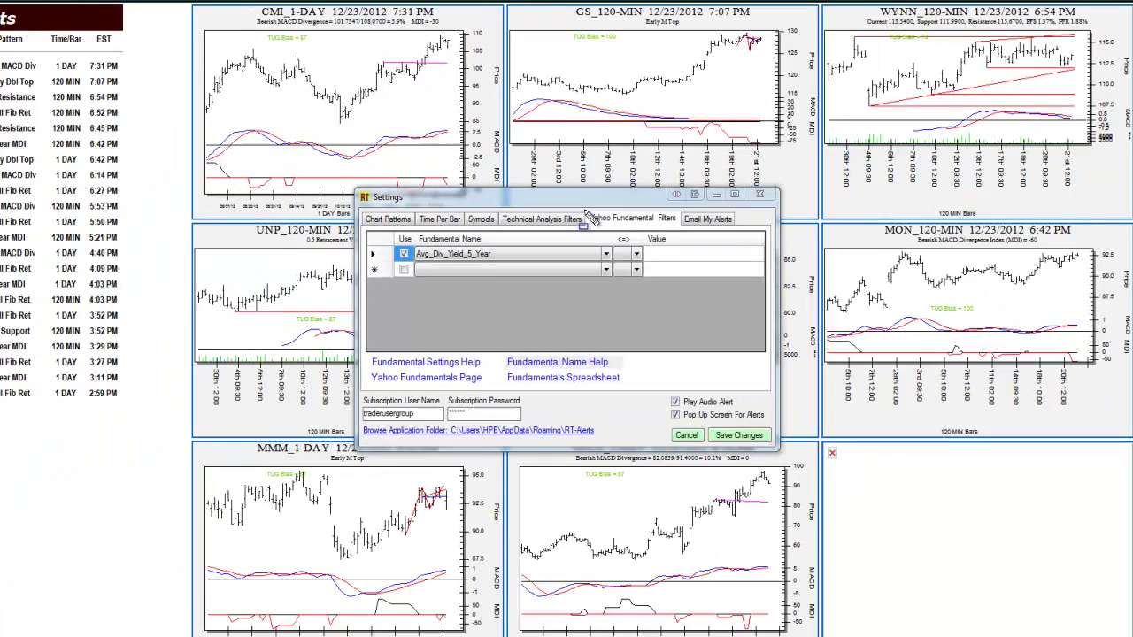
{"action": "left_click_drag", "start_coordinate": [582, 223], "coordinate": [666, 239]}
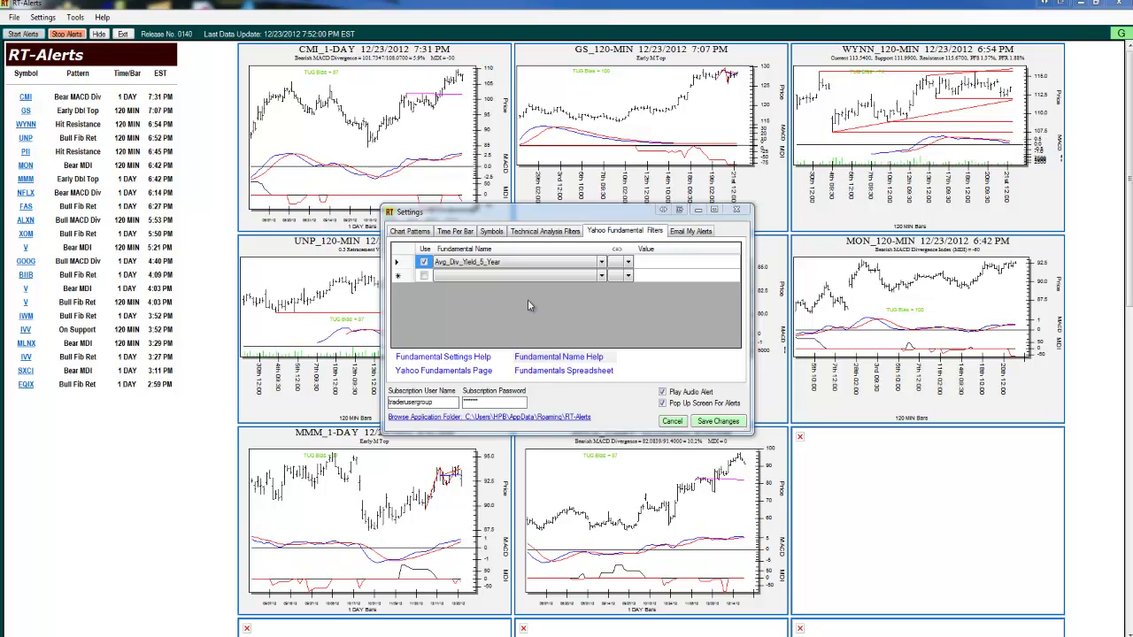
- Browse the Fundamental Name list and close it, keeping Avg_Div_Yield_5_Year
{"action": "key", "text": "Escape"}
{"action": "left_click", "coordinate": [601, 264]}
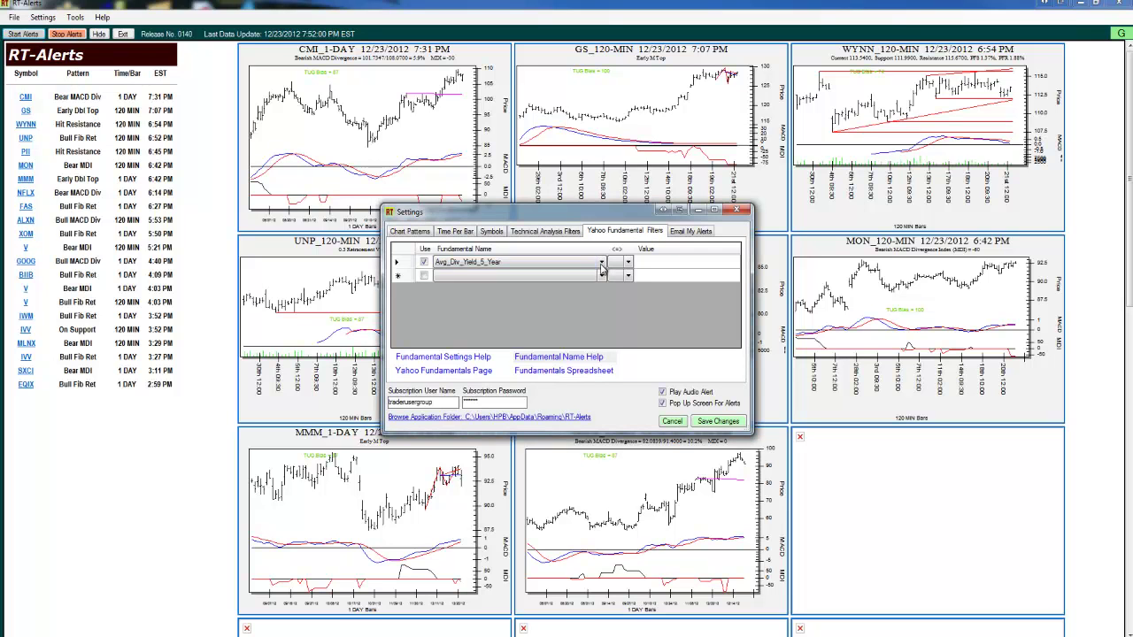
{"action": "left_click_drag", "start_coordinate": [603, 301], "coordinate": [601, 422]}
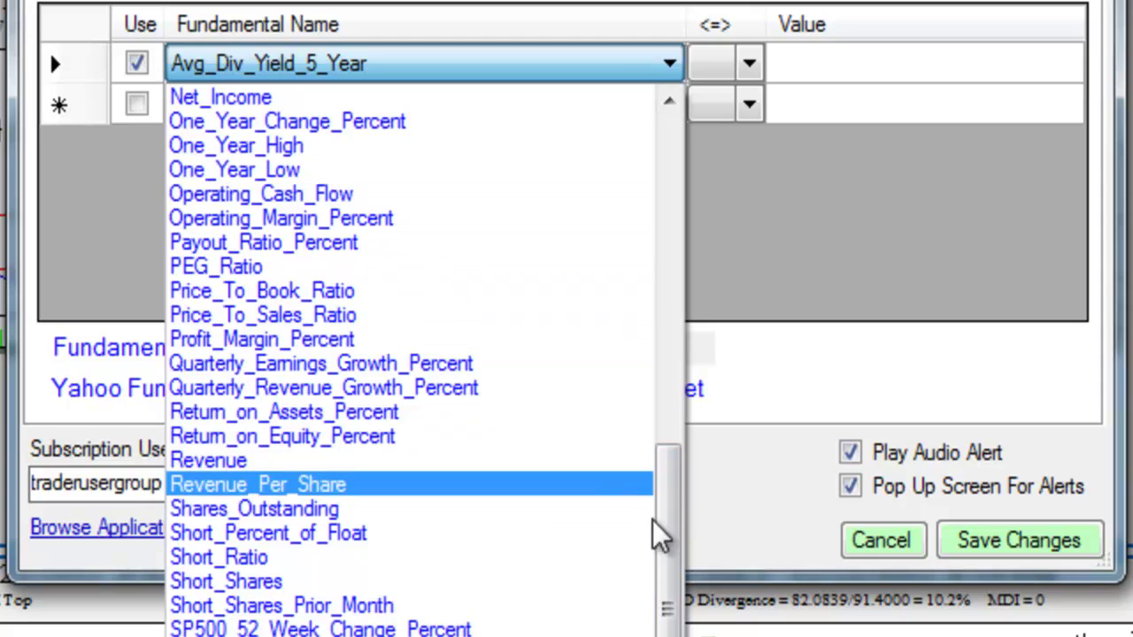
{"action": "left_click", "coordinate": [790, 251]}
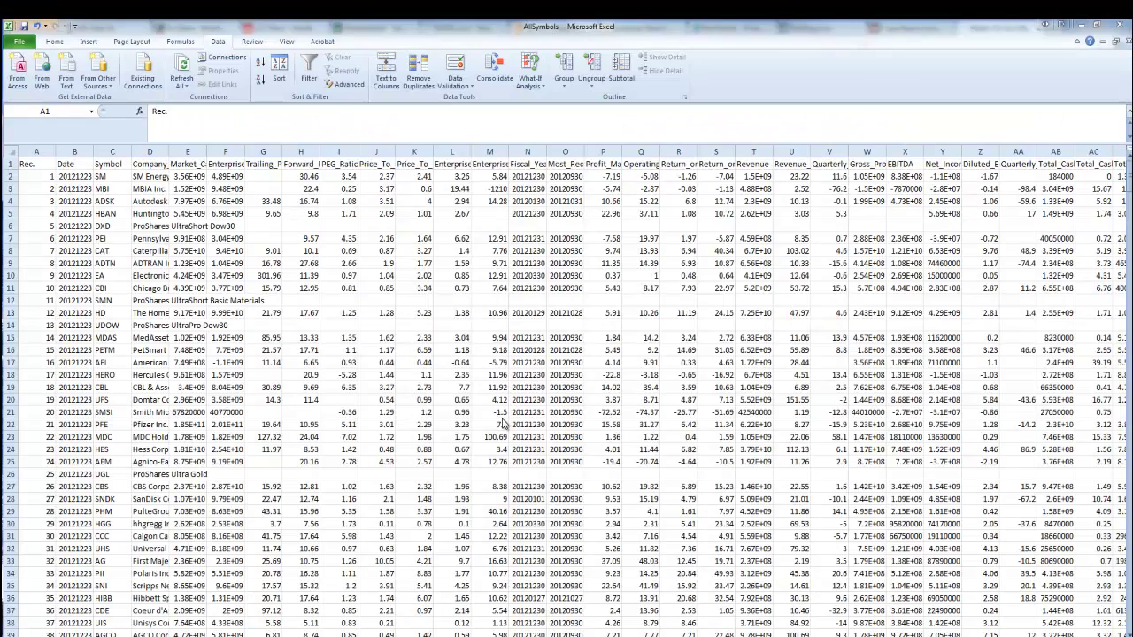
- Resize AllSymbols columns C, E, F, G and J so names and full numbers are readable
{"action": "left_click", "coordinate": [130, 156]}
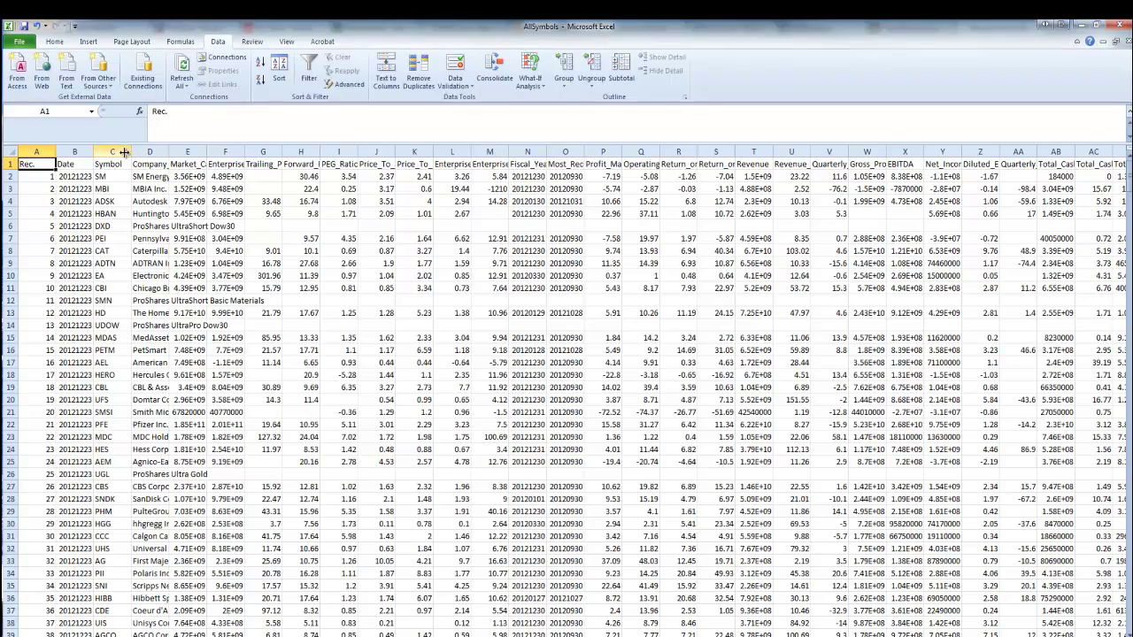
{"action": "left_click_drag", "start_coordinate": [125, 152], "coordinate": [445, 161]}
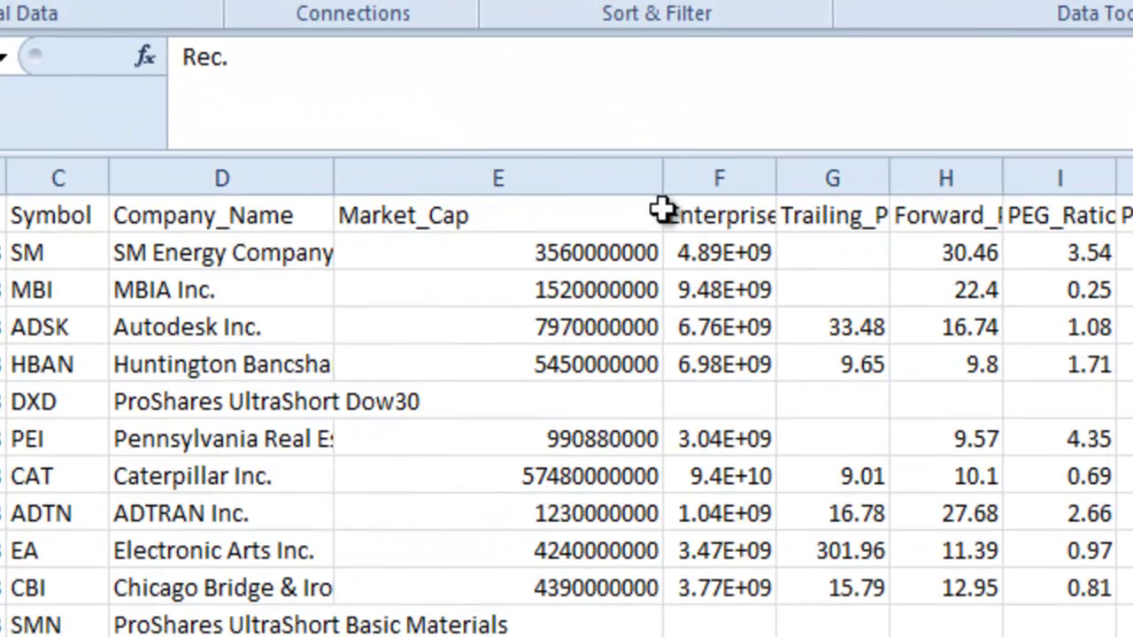
{"action": "mouse_move", "coordinate": [661, 177]}
{"action": "left_mouse_down"}
{"action": "mouse_move", "coordinate": [603, 240]}
{"action": "mouse_move", "coordinate": [604, 230]}
{"action": "left_mouse_up"}
{"action": "left_click_drag", "start_coordinate": [717, 177], "coordinate": [776, 177]}
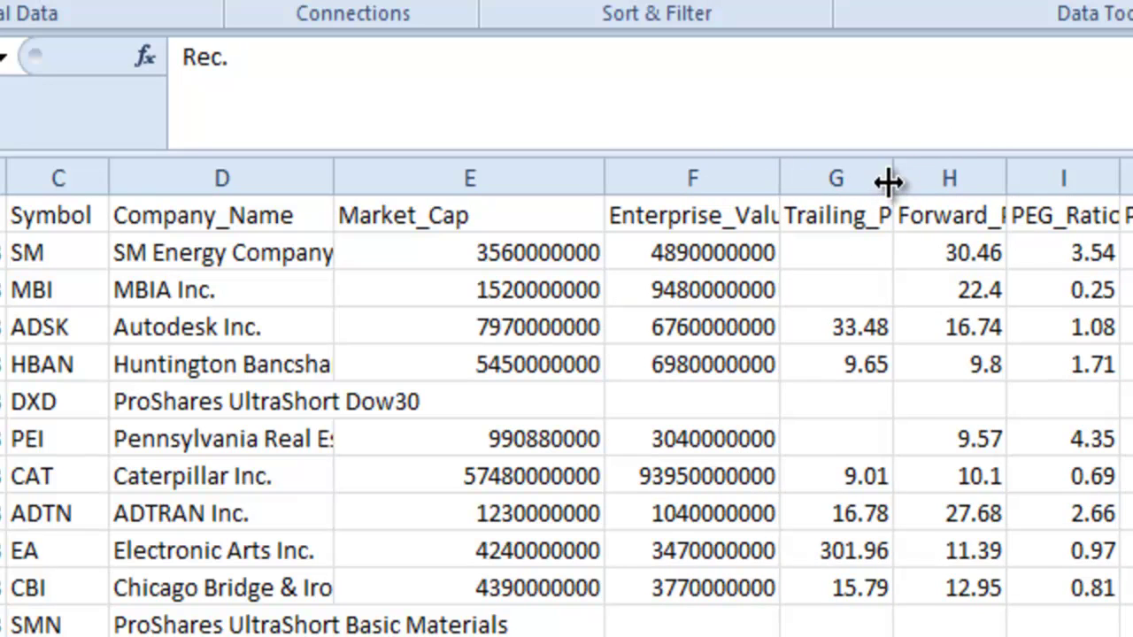
{"action": "mouse_move", "coordinate": [892, 179]}
{"action": "left_mouse_down"}
{"action": "mouse_move", "coordinate": [934, 182]}
{"action": "mouse_move", "coordinate": [881, 189]}
{"action": "mouse_move", "coordinate": [881, 174]}
{"action": "mouse_move", "coordinate": [921, 178]}
{"action": "left_mouse_up"}
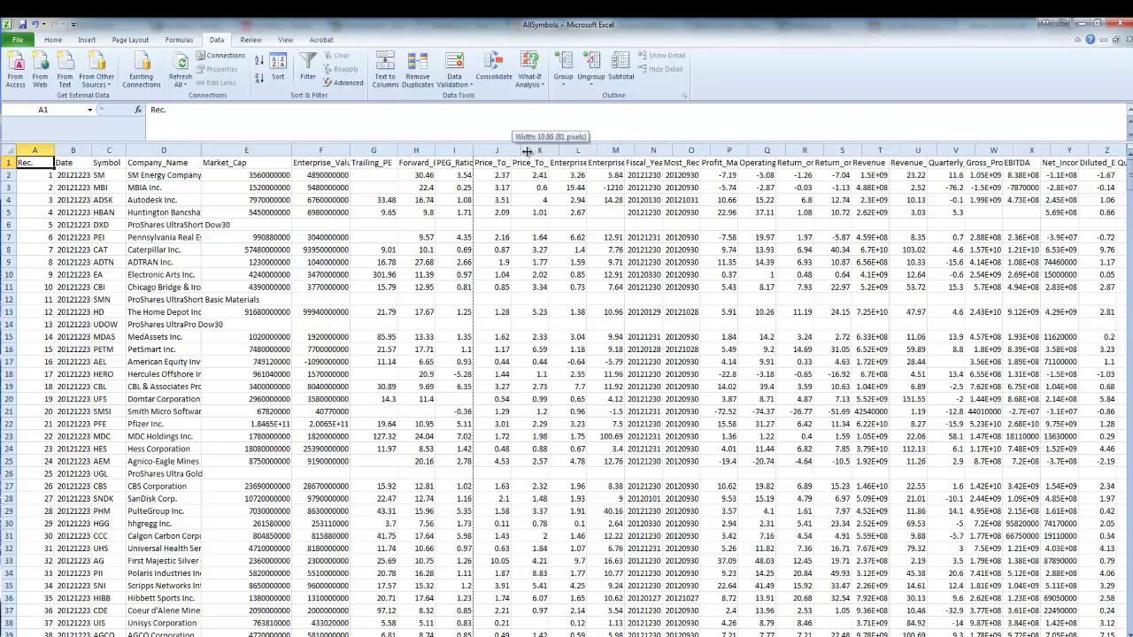
{"action": "mouse_move", "coordinate": [528, 152]}
{"action": "left_mouse_down"}
{"action": "mouse_move", "coordinate": [666, 152]}
{"action": "mouse_move", "coordinate": [619, 152]}
{"action": "mouse_move", "coordinate": [606, 175]}
{"action": "left_mouse_up"}
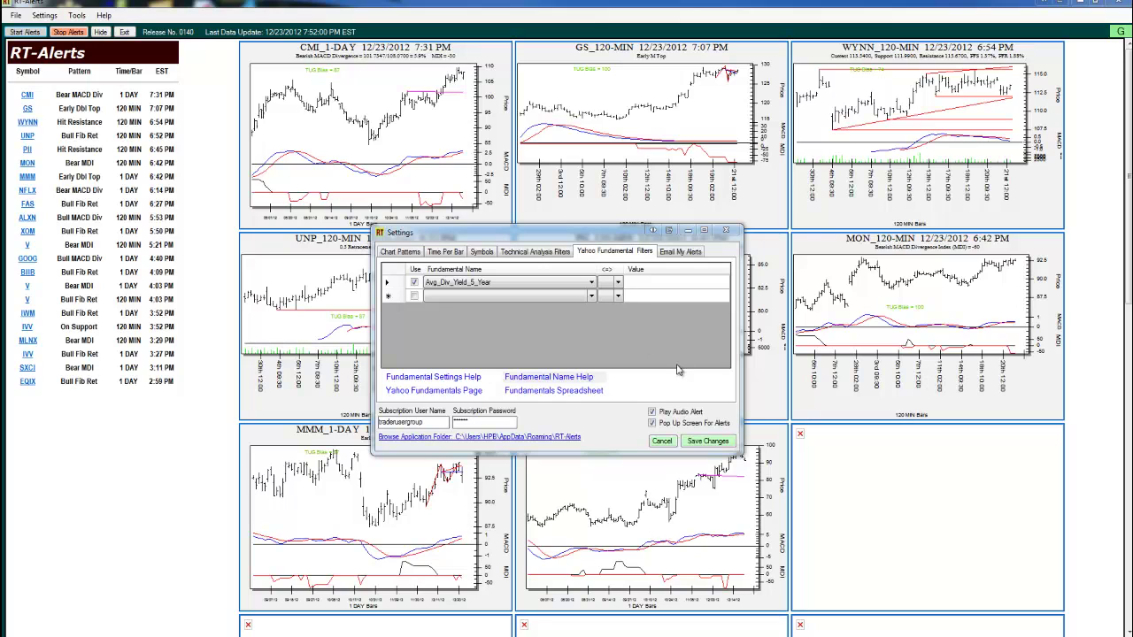
- Review the Email My Alerts settings fields
{"action": "left_click", "coordinate": [680, 251]}
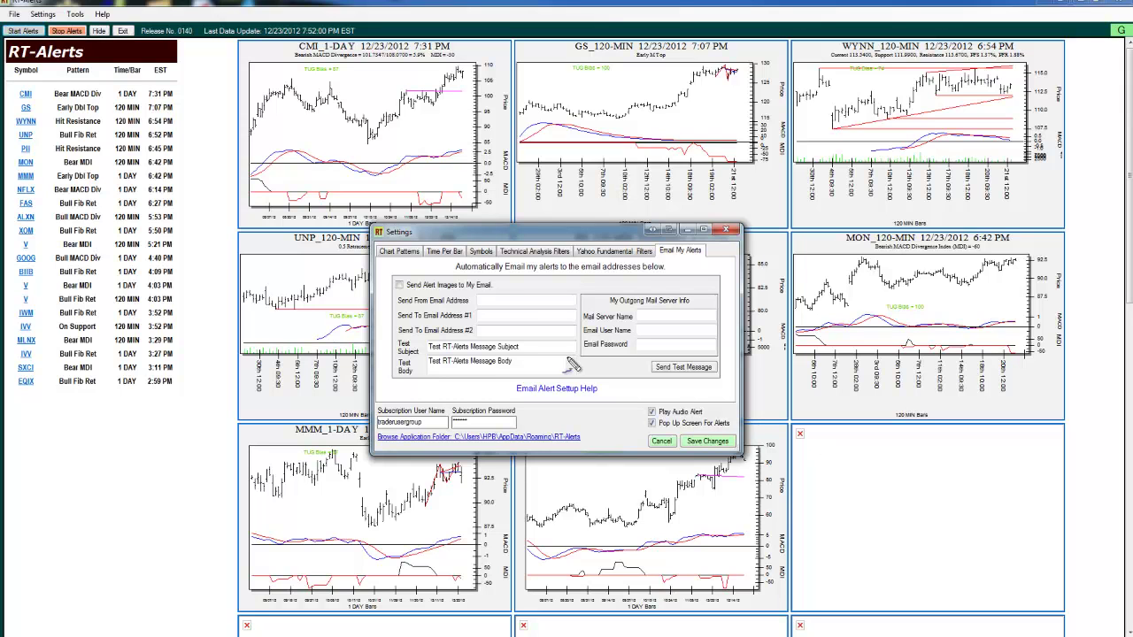
{"action": "mouse_move", "coordinate": [451, 266]}
{"action": "left_mouse_down"}
{"action": "mouse_move", "coordinate": [383, 320]}
{"action": "mouse_move", "coordinate": [528, 392]}
{"action": "mouse_move", "coordinate": [697, 389]}
{"action": "mouse_move", "coordinate": [724, 293]}
{"action": "mouse_move", "coordinate": [529, 266]}
{"action": "mouse_move", "coordinate": [438, 269]}
{"action": "left_mouse_up"}
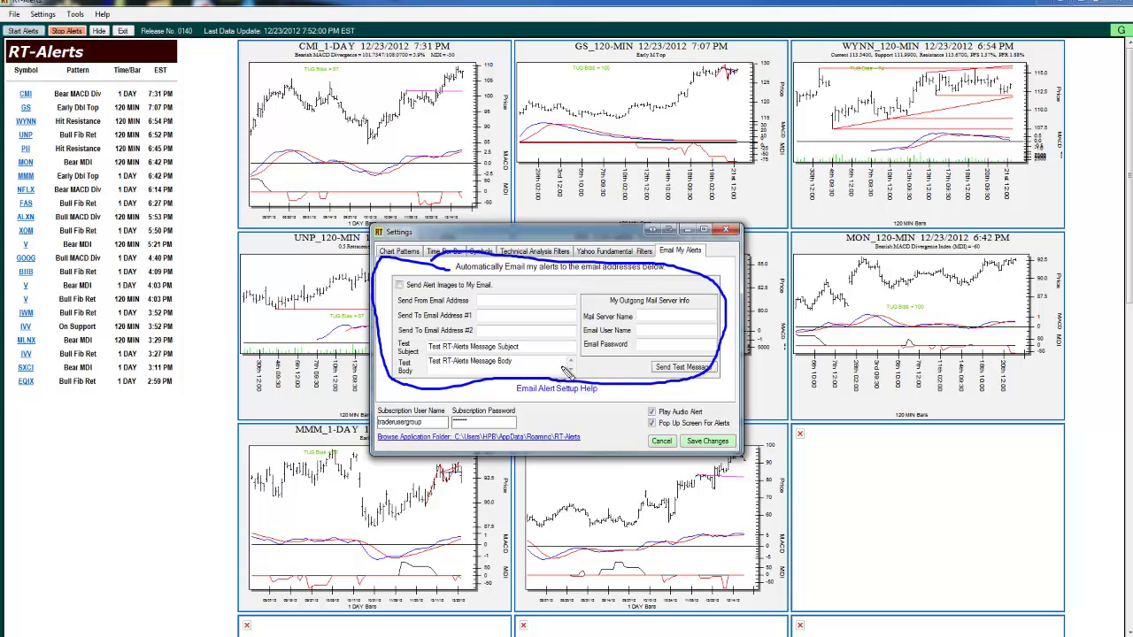
{"action": "key", "text": "Escape"}
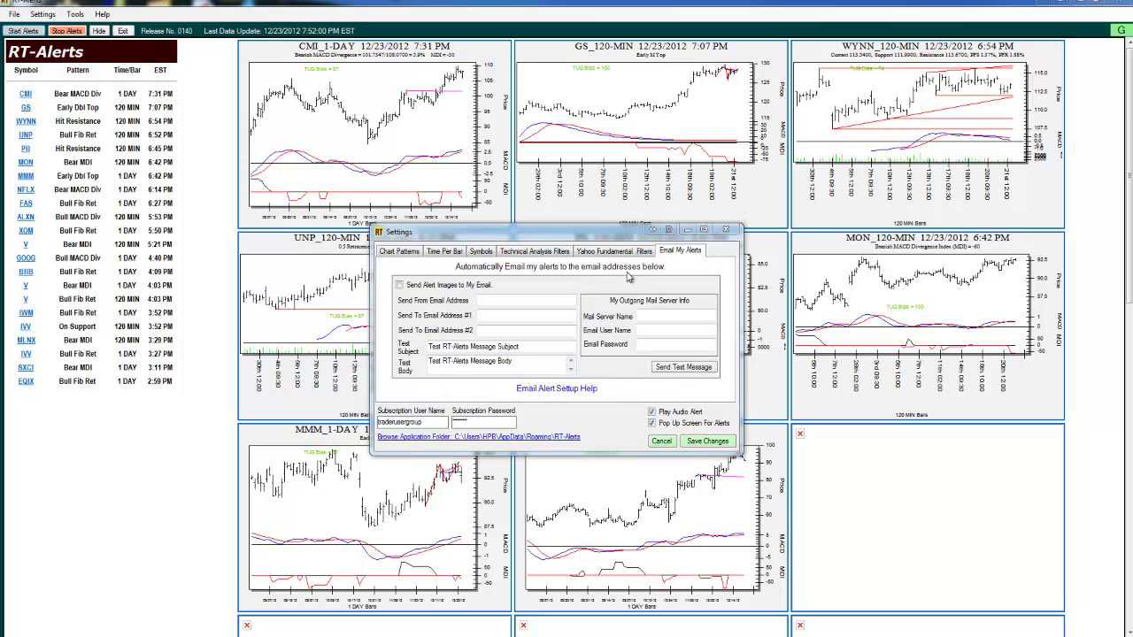
- Step back through the tabs to Chart Patterns and save the settings
{"action": "left_click", "coordinate": [637, 252]}
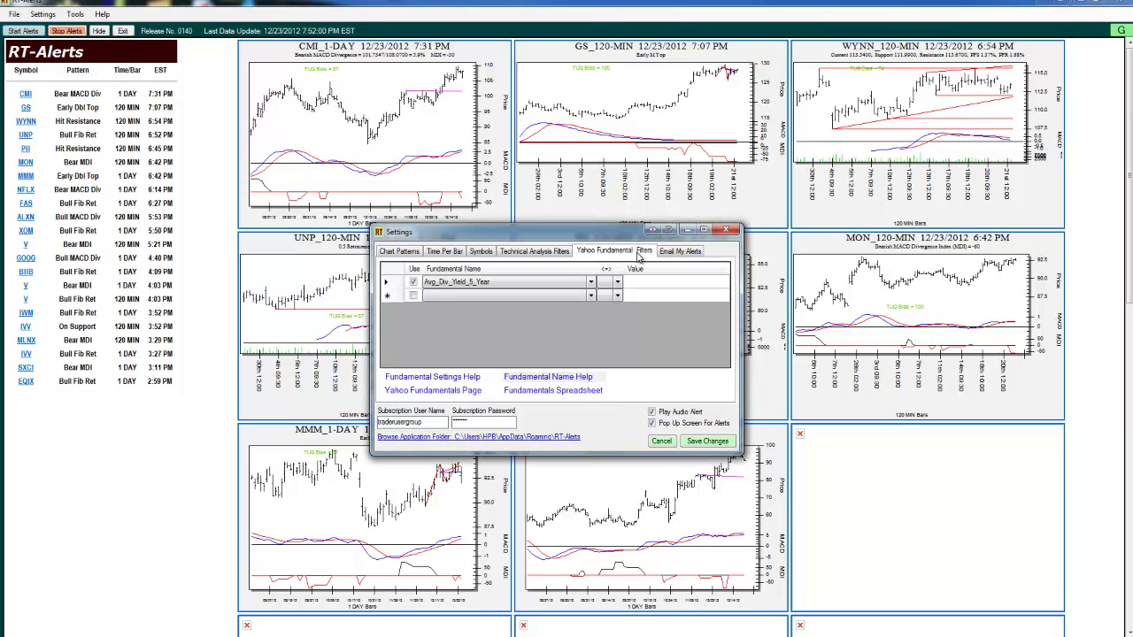
{"action": "left_click", "coordinate": [541, 251]}
{"action": "left_click", "coordinate": [482, 251]}
{"action": "left_click", "coordinate": [454, 254]}
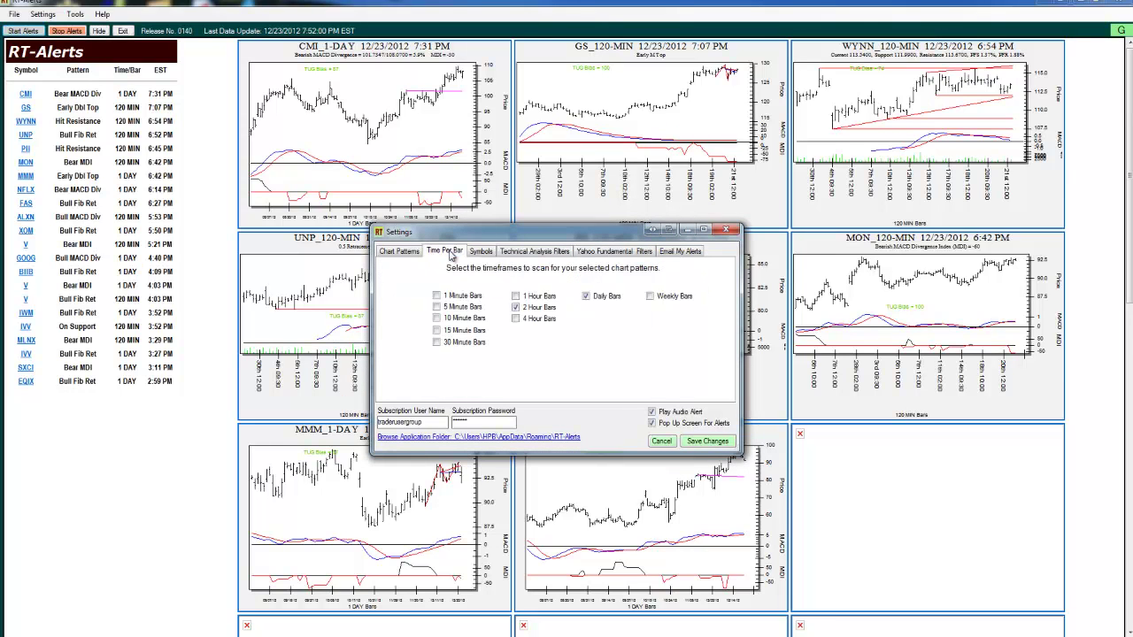
{"action": "left_click", "coordinate": [405, 252]}
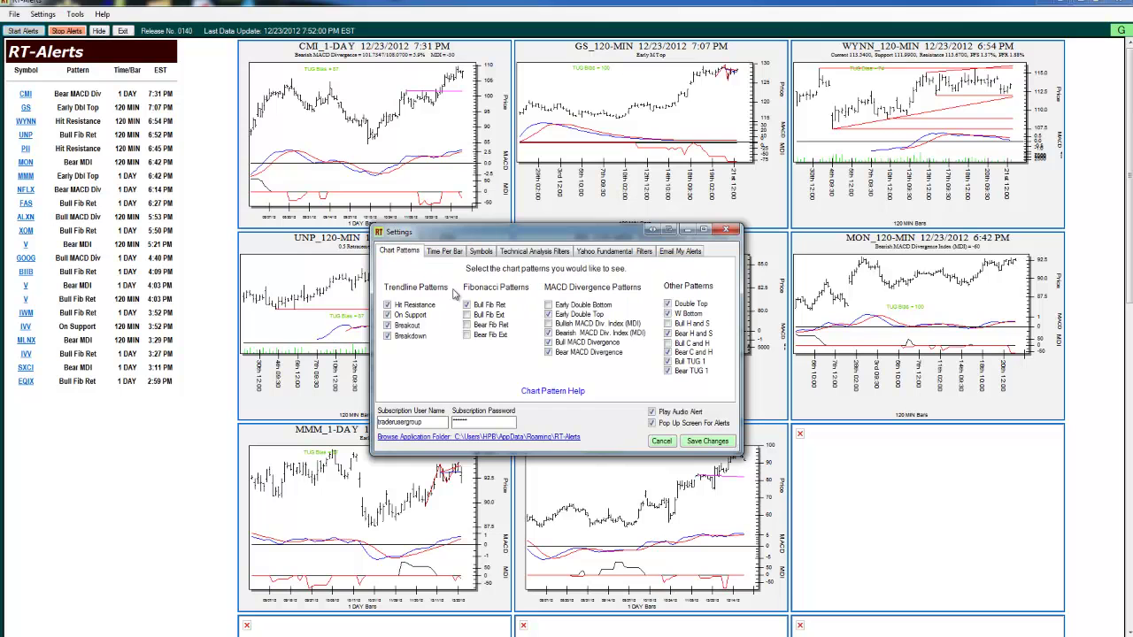
{"action": "left_click", "coordinate": [706, 447]}
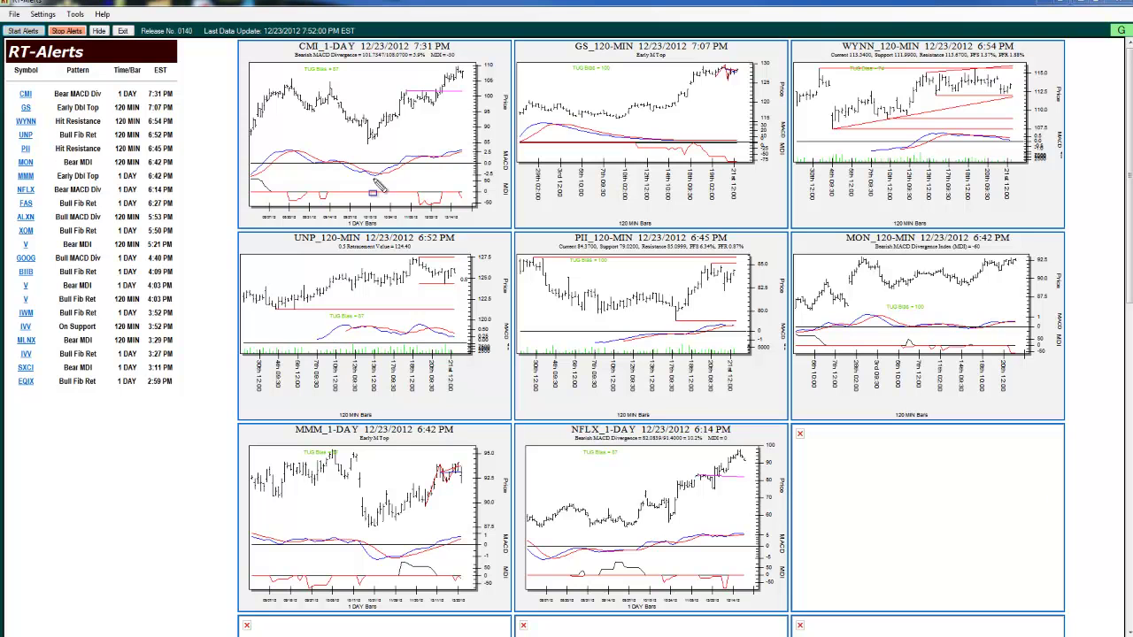
{"action": "mouse_move", "coordinate": [9, 68]}
{"action": "left_mouse_down"}
{"action": "mouse_move", "coordinate": [228, 260]}
{"action": "mouse_move", "coordinate": [215, 431]}
{"action": "left_mouse_up"}
{"action": "left_click", "coordinate": [76, 73]}
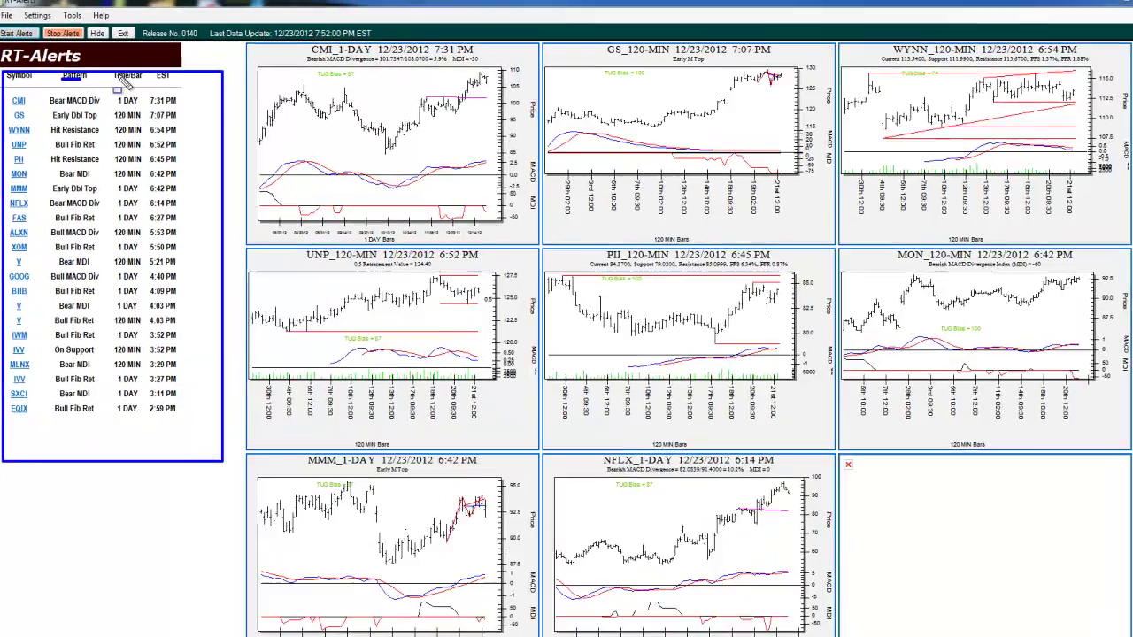
{"action": "left_click_drag", "start_coordinate": [118, 73], "coordinate": [141, 73]}
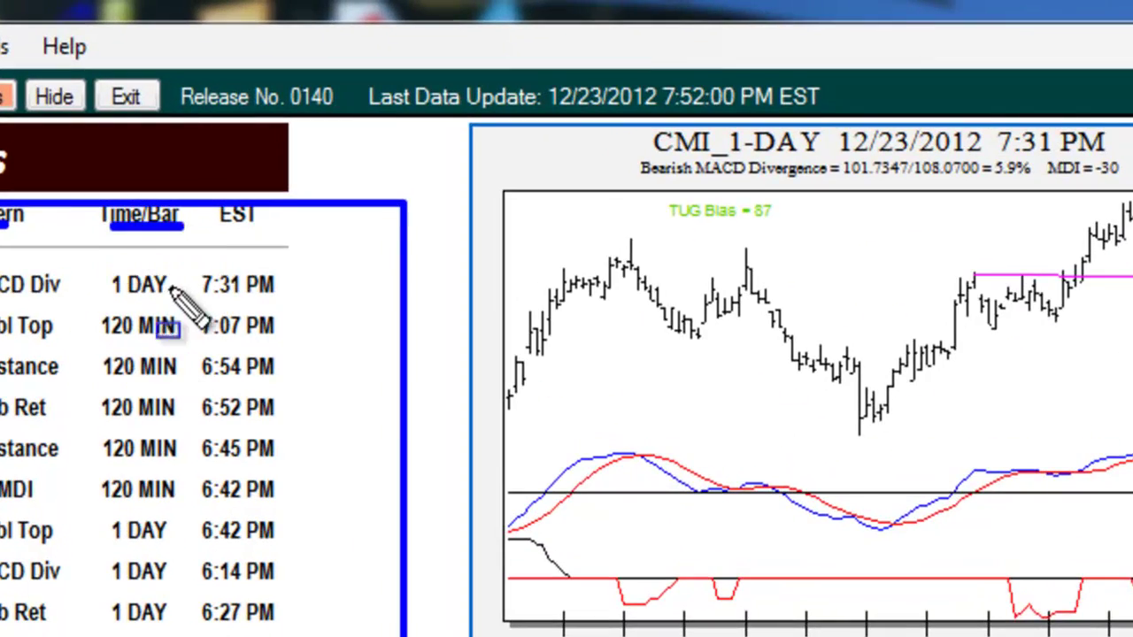
{"action": "left_click_drag", "start_coordinate": [168, 285], "coordinate": [184, 285]}
{"action": "left_click_drag", "start_coordinate": [174, 324], "coordinate": [192, 325]}
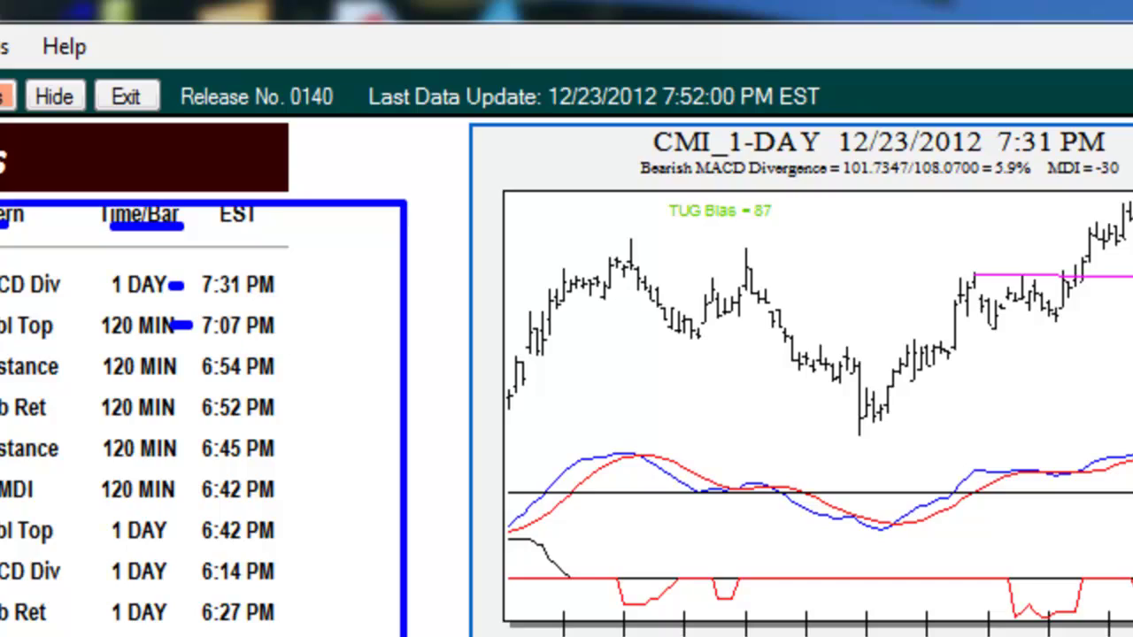
{"action": "key", "text": "Escape"}
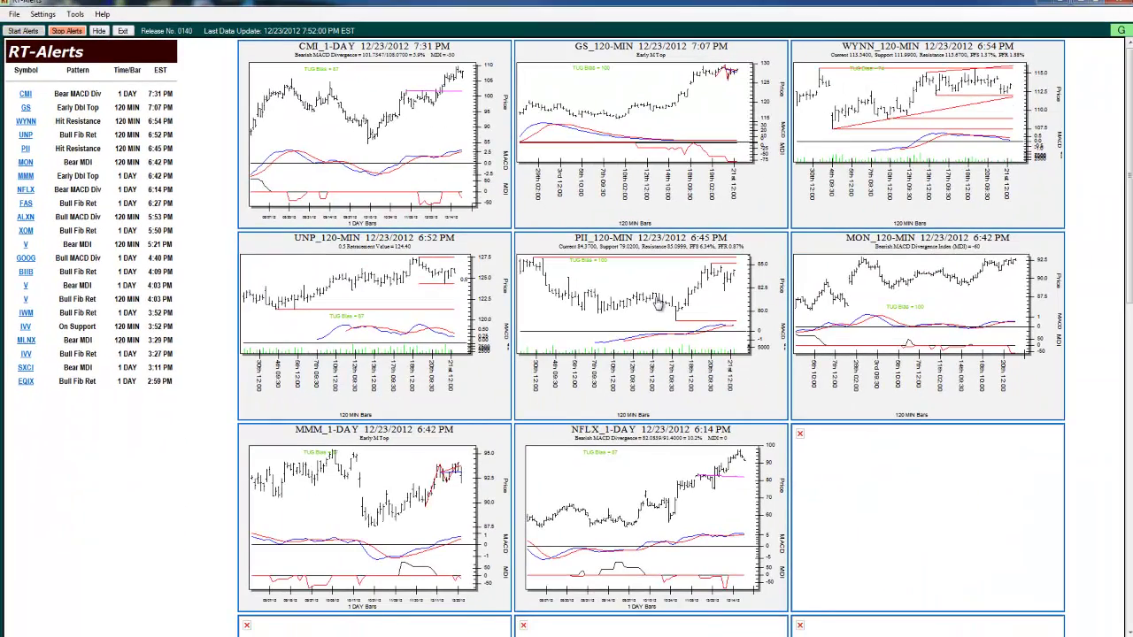
{"action": "left_click", "coordinate": [658, 303]}
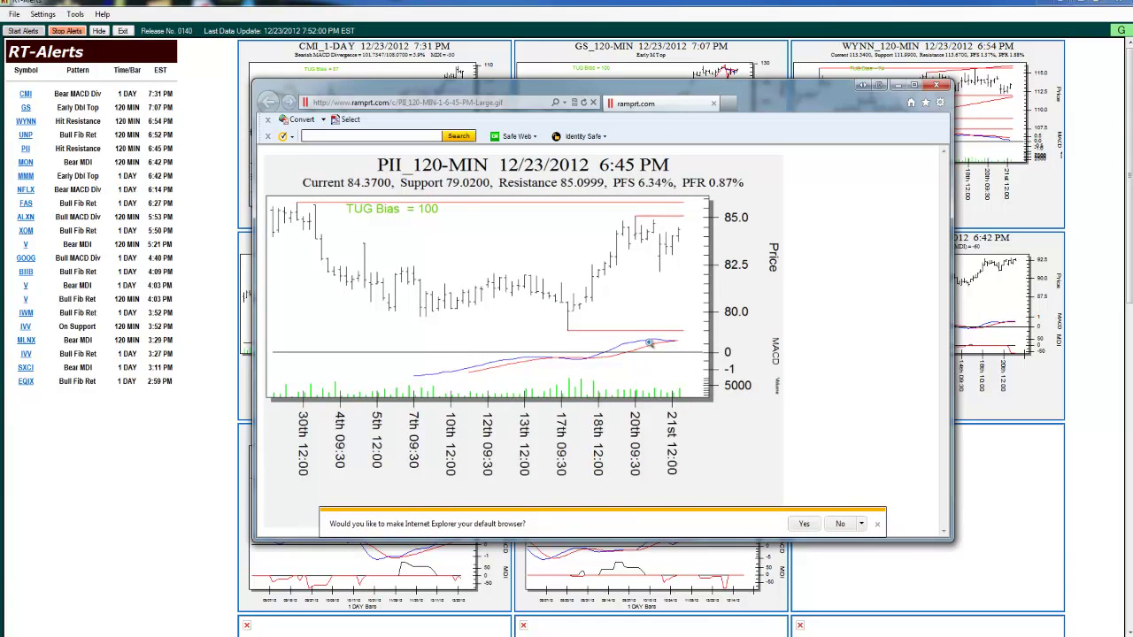
{"action": "left_click", "coordinate": [628, 291]}
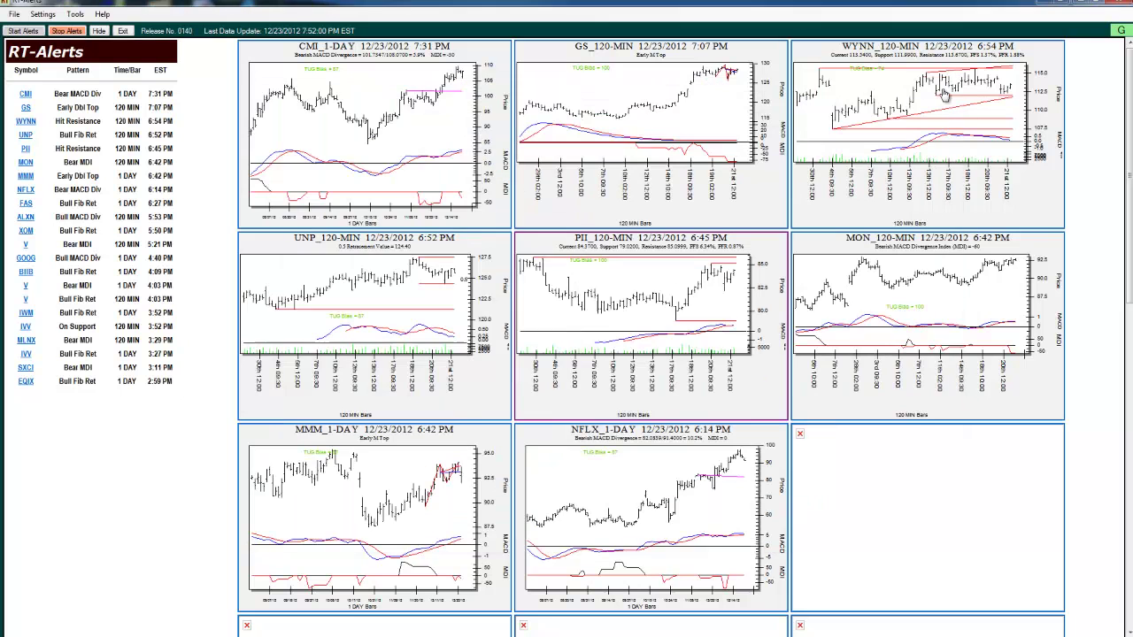
{"action": "left_click", "coordinate": [937, 86]}
{"action": "left_click", "coordinate": [449, 485]}
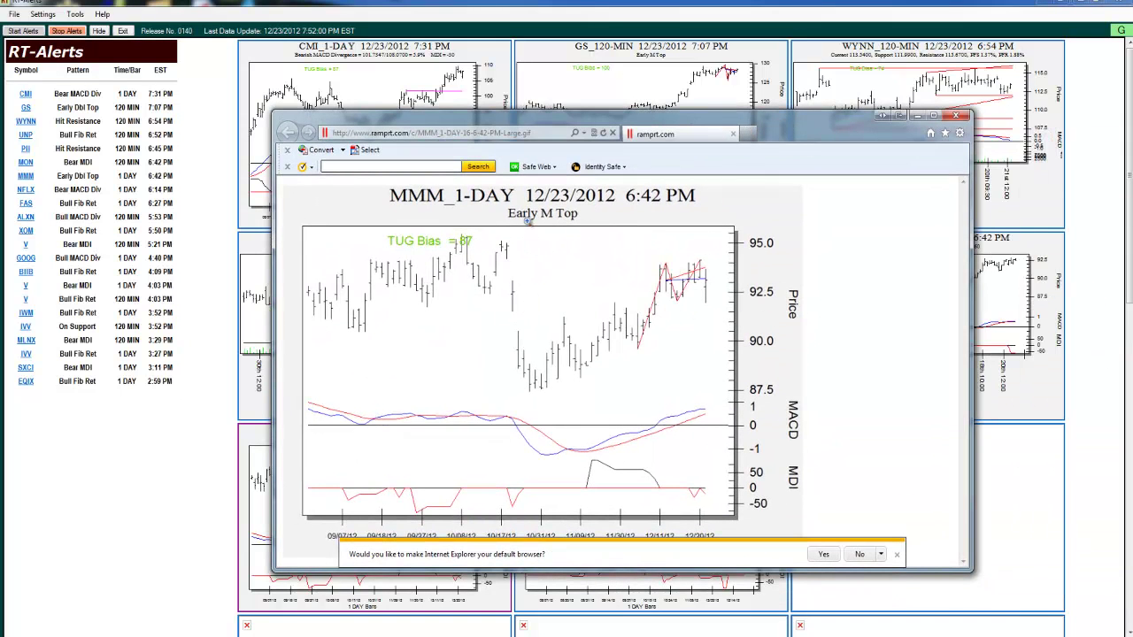
{"action": "left_click", "coordinate": [696, 284]}
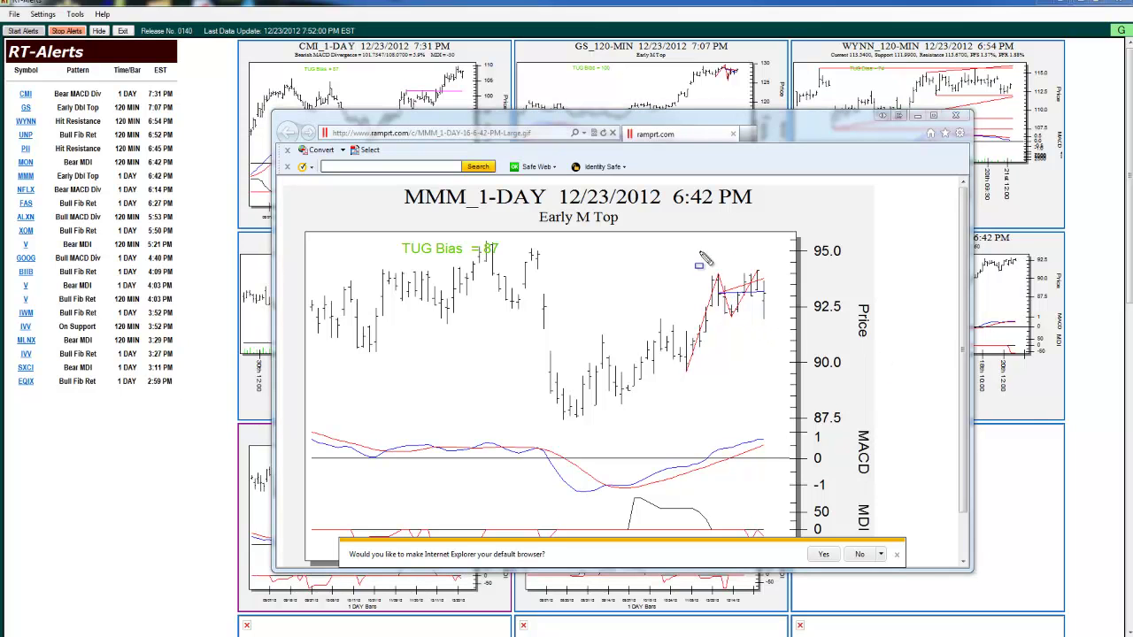
{"action": "left_click_drag", "start_coordinate": [709, 256], "coordinate": [796, 356]}
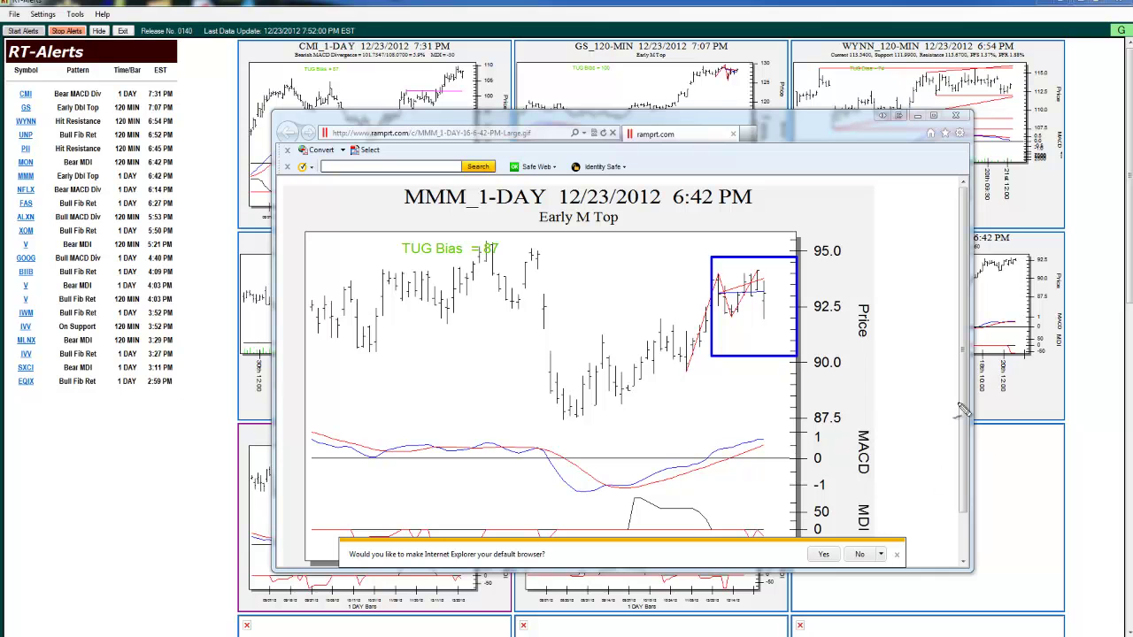
{"action": "mouse_move", "coordinate": [708, 315]}
{"action": "left_mouse_down"}
{"action": "mouse_move", "coordinate": [720, 276]}
{"action": "mouse_move", "coordinate": [740, 323]}
{"action": "mouse_move", "coordinate": [752, 283]}
{"action": "mouse_move", "coordinate": [762, 277]}
{"action": "mouse_move", "coordinate": [765, 291]}
{"action": "left_mouse_up"}
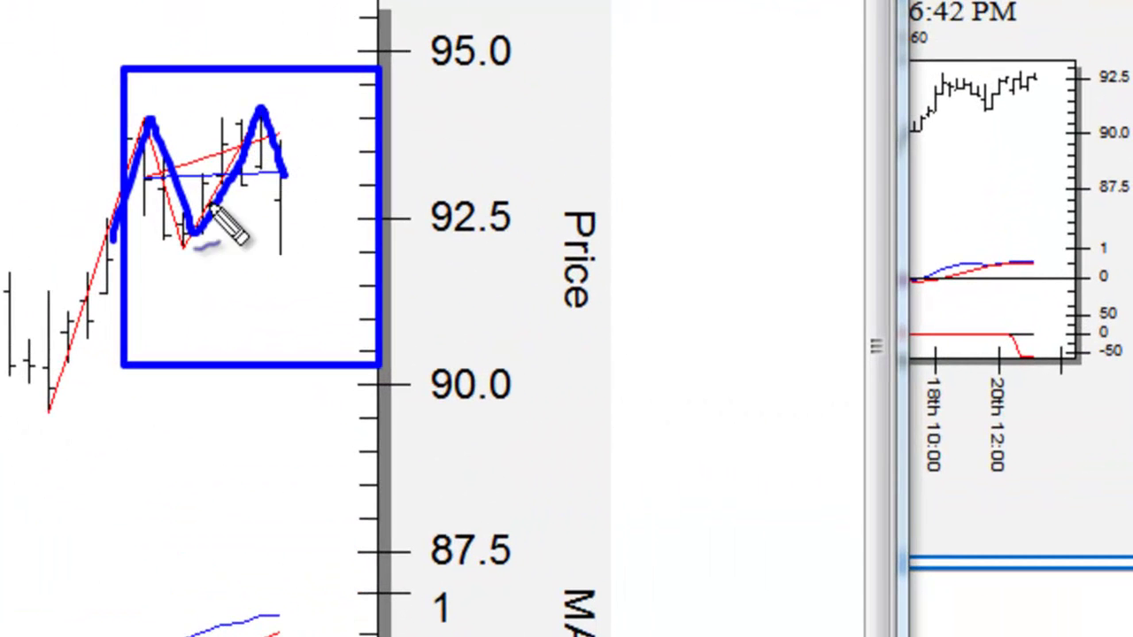
{"action": "left_click_drag", "start_coordinate": [147, 184], "coordinate": [353, 187]}
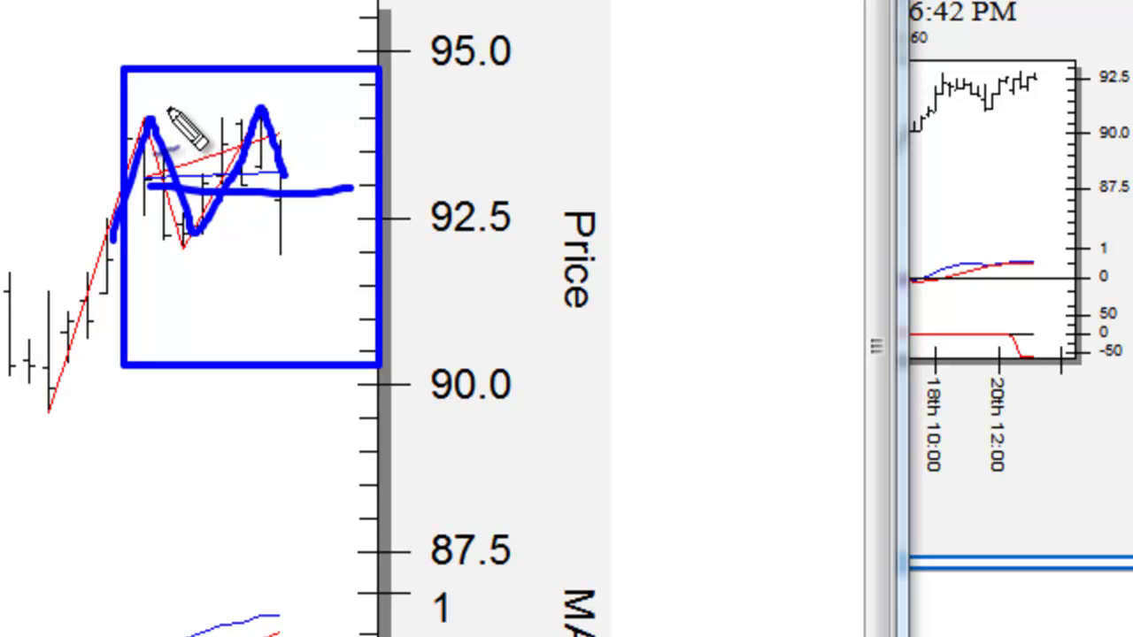
{"action": "key", "text": "Escape"}
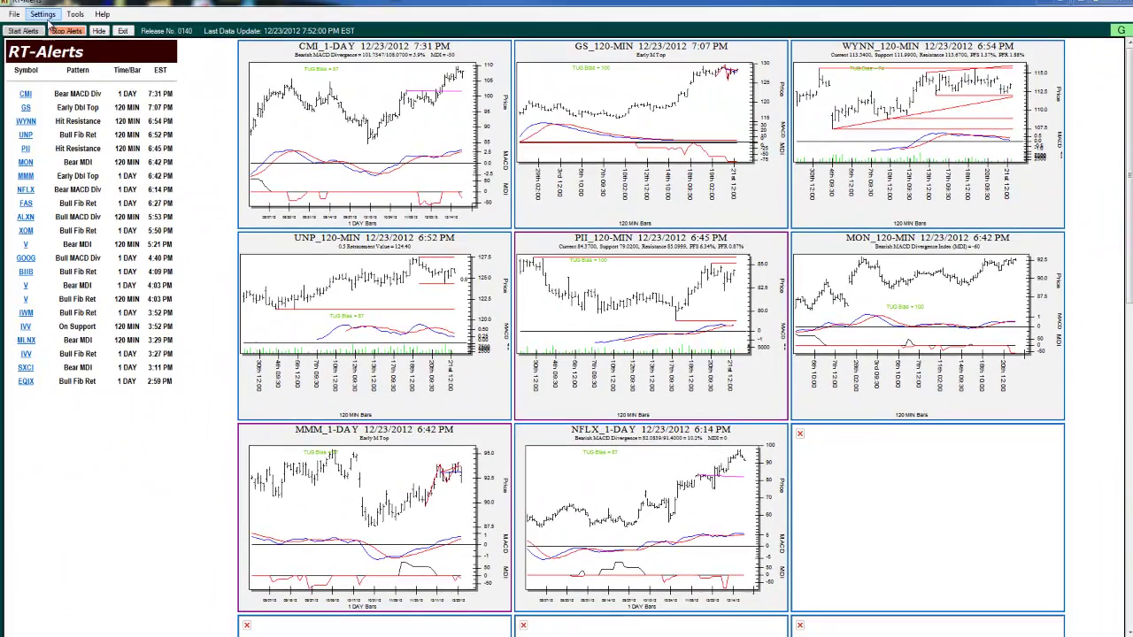
{"action": "left_click", "coordinate": [44, 14]}
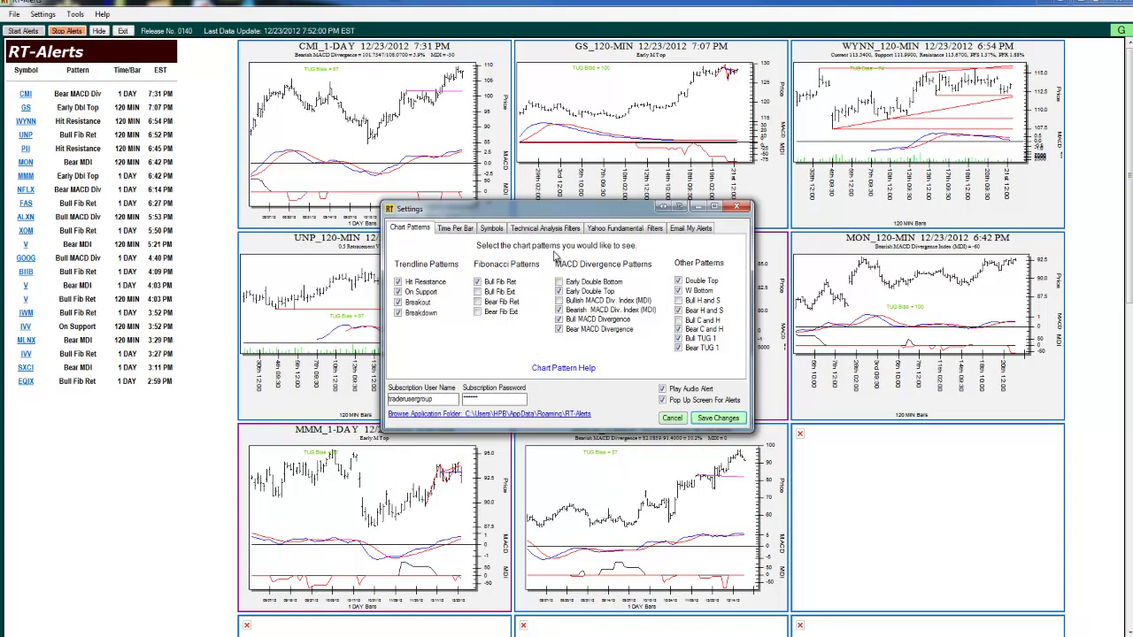
{"action": "left_click", "coordinate": [738, 208]}
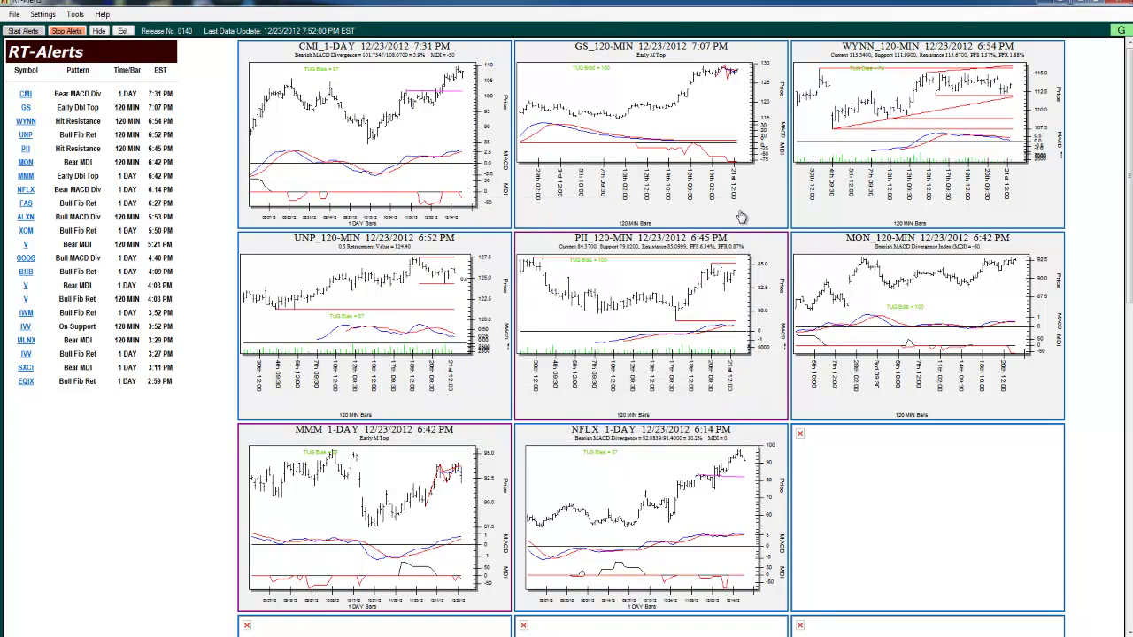